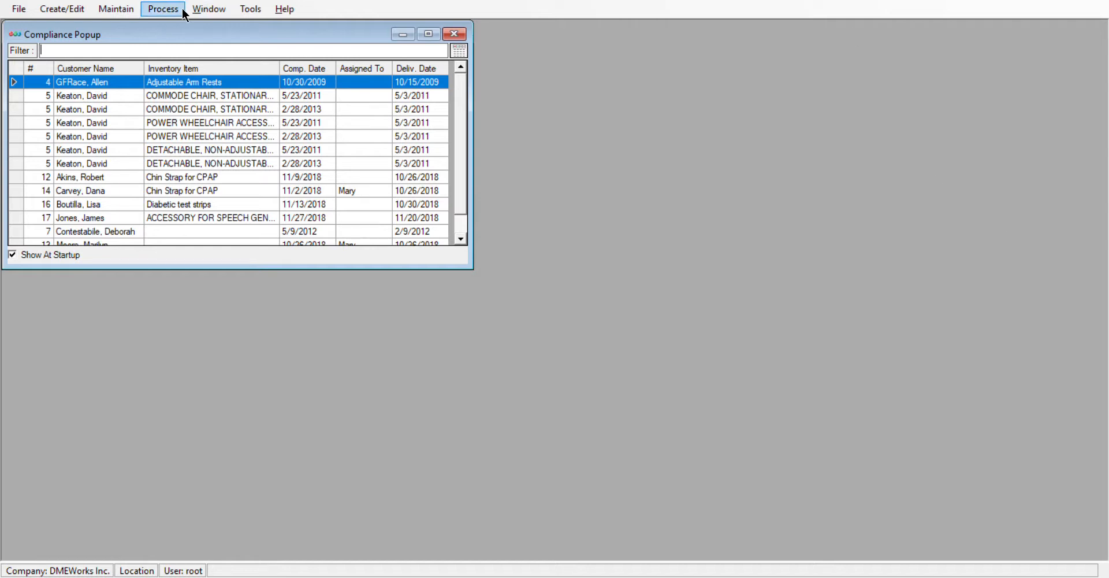
Step: Start a purchase order with the order date 12/06/2018
{"action": "left_click", "coordinate": [186, 59]}
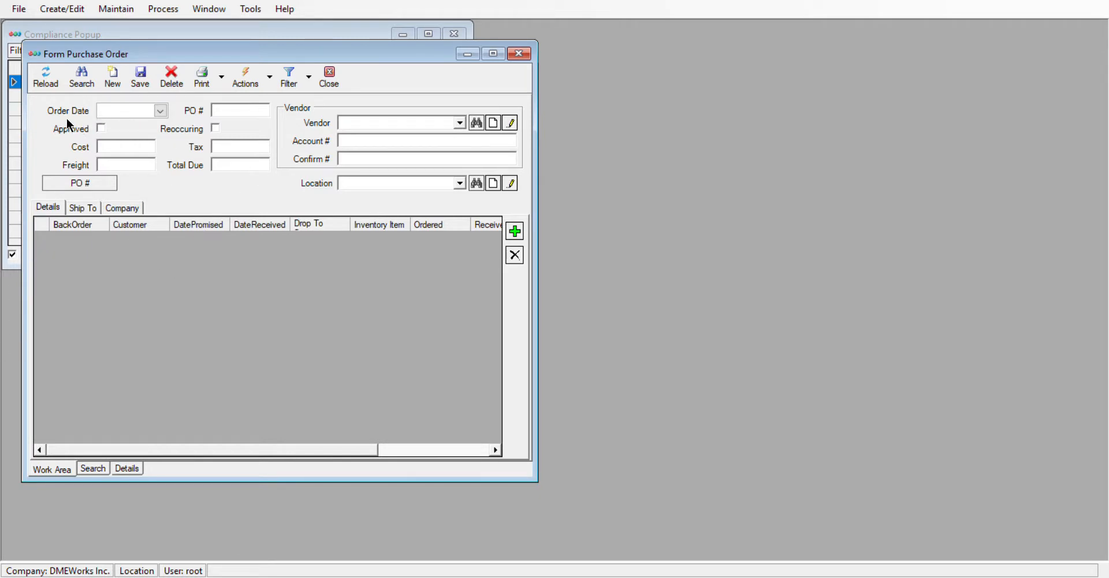
{"action": "left_click", "coordinate": [161, 113]}
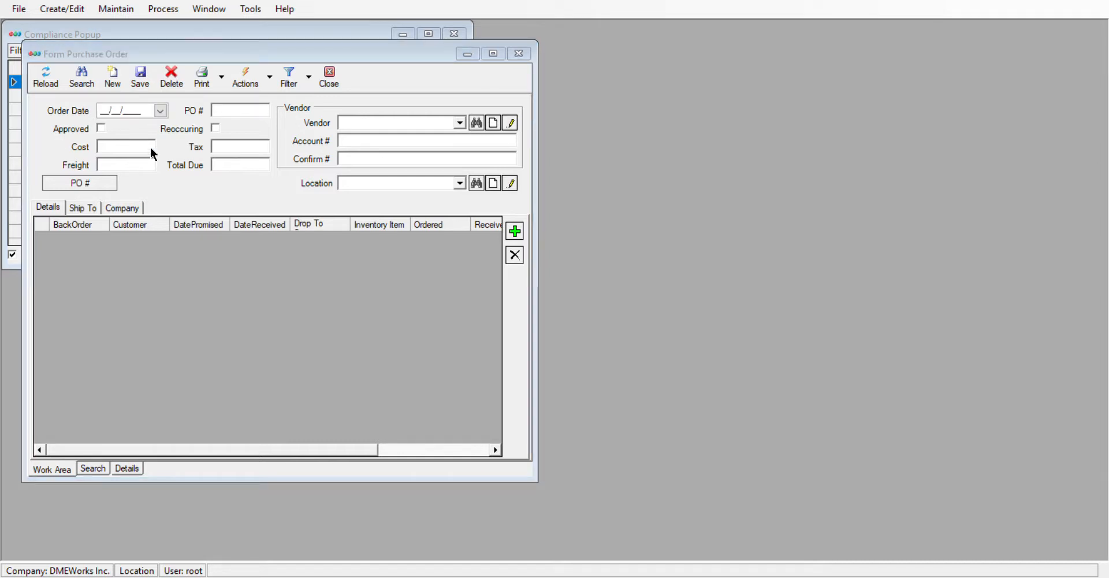
{"action": "left_click", "coordinate": [125, 174]}
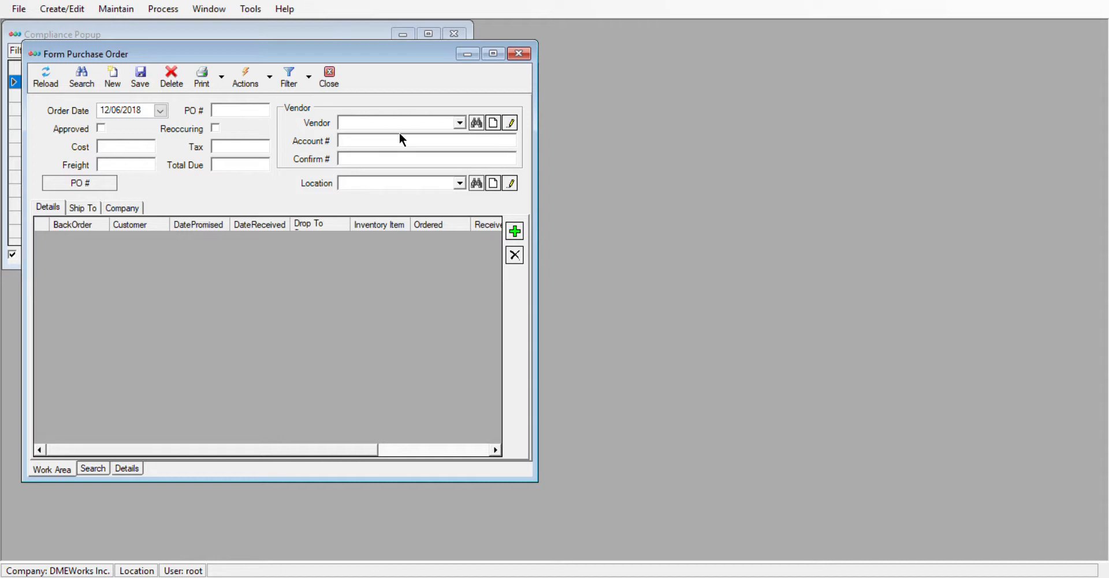
Step: Choose Intial Inventory Setup as the purchase order's vendor
{"action": "left_click", "coordinate": [476, 127]}
{"action": "left_click", "coordinate": [493, 122]}
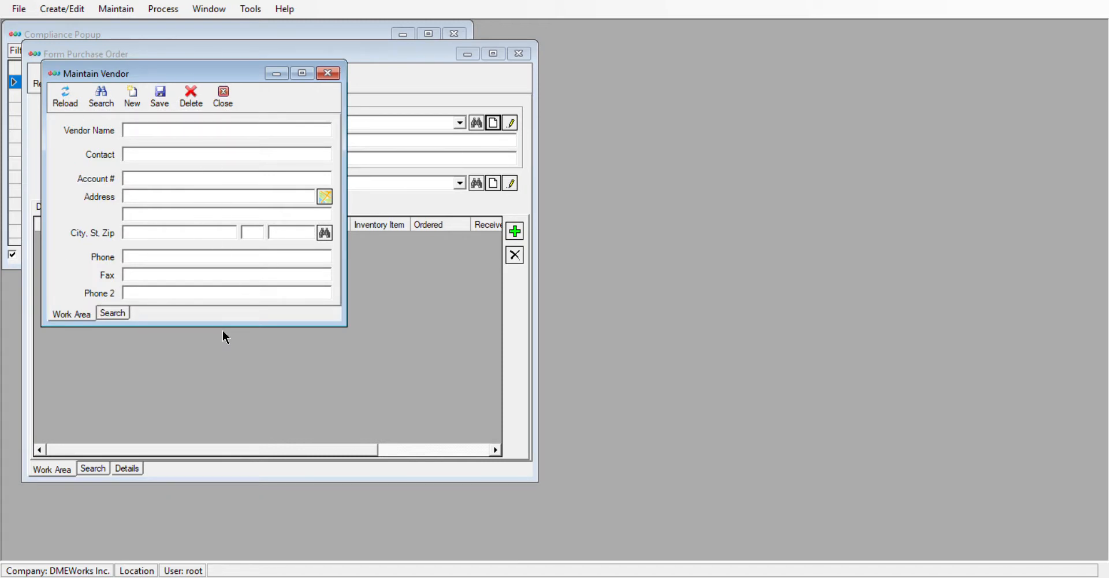
{"action": "left_click", "coordinate": [329, 73]}
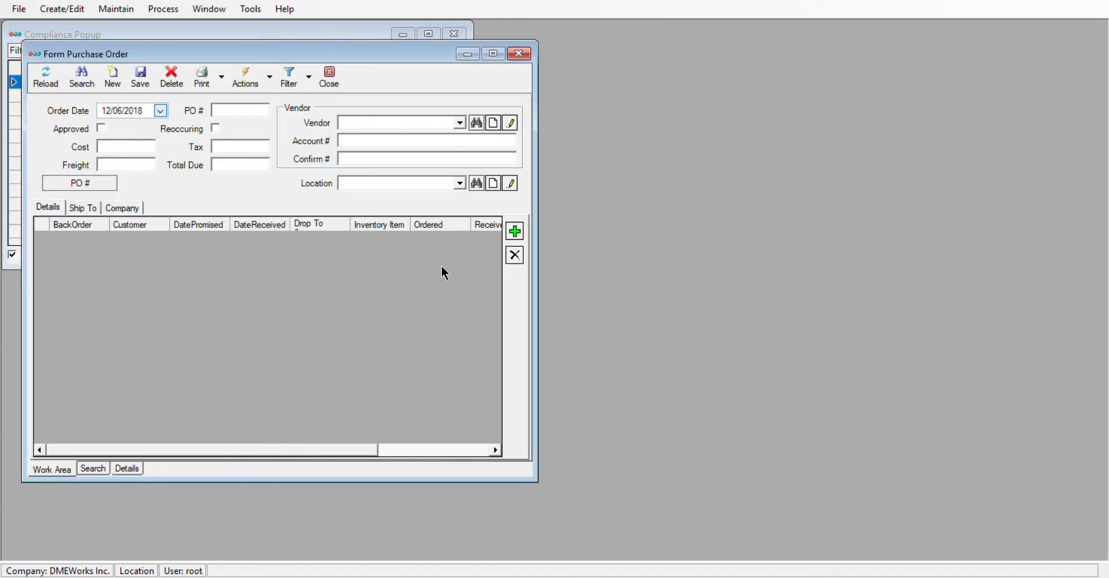
{"action": "left_click", "coordinate": [437, 174]}
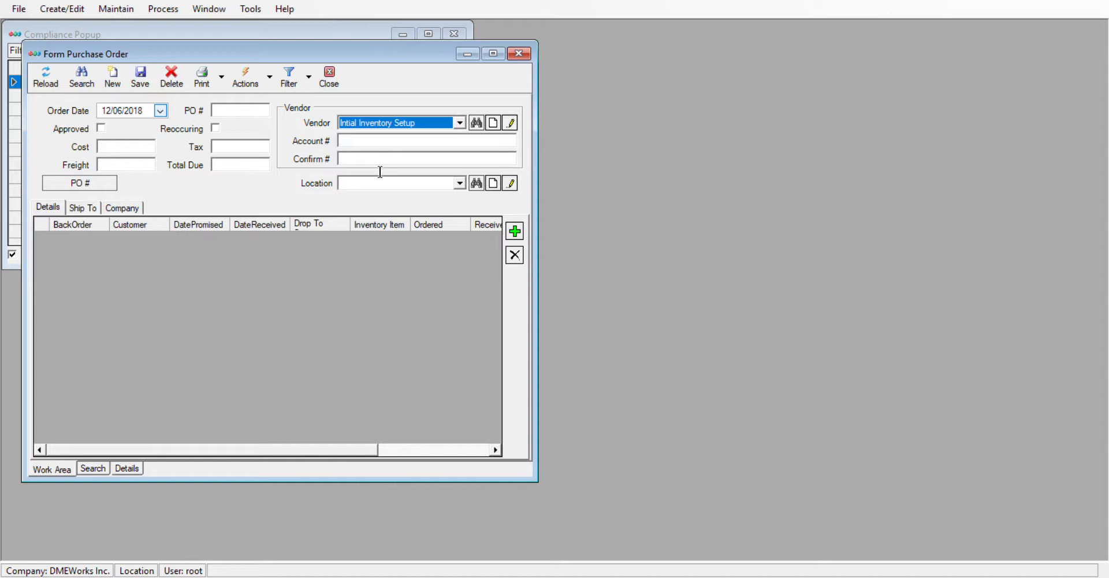
Step: Add an order line for Diabetic test strips Accucheck with price .01, 5 ordered and 5 received
{"action": "left_click", "coordinate": [521, 234]}
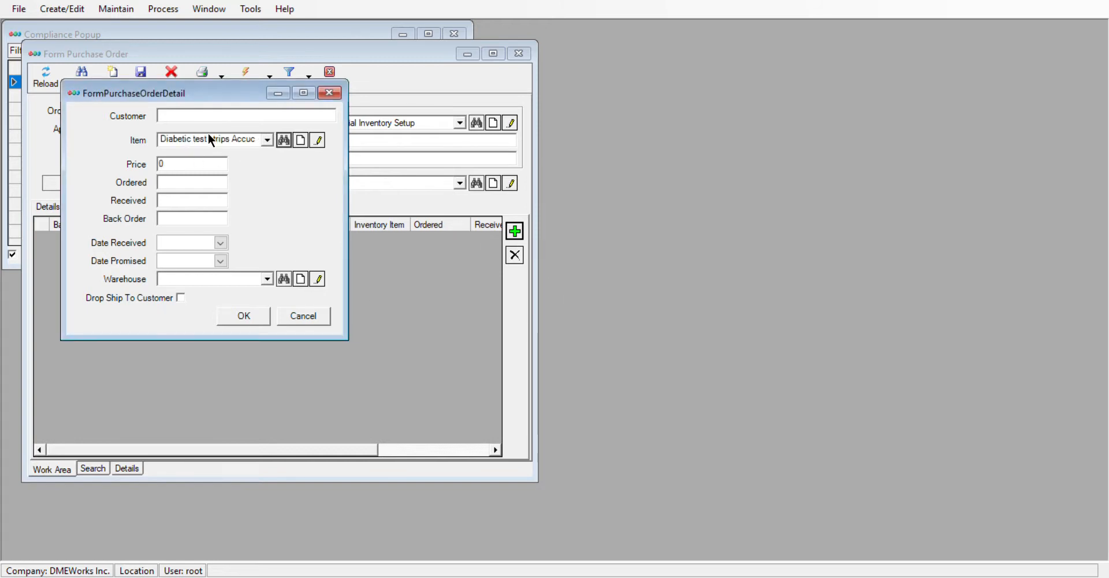
{"action": "left_click", "coordinate": [185, 167]}
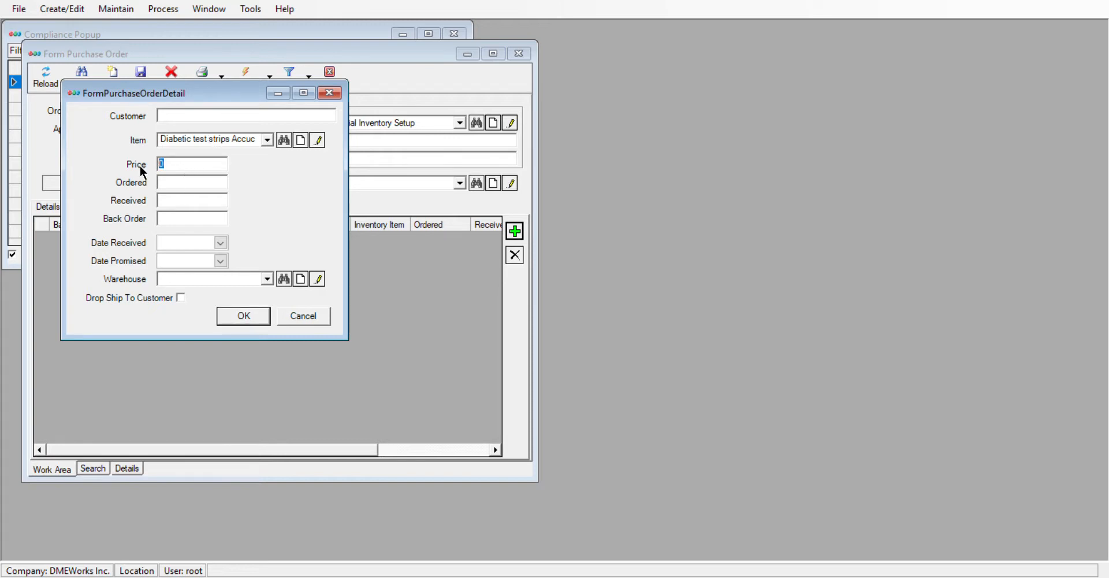
{"action": "type", "text": ".01"}
{"action": "left_click", "coordinate": [195, 187]}
{"action": "type", "text": "5"}
{"action": "left_click", "coordinate": [176, 204]}
{"action": "type", "text": "5"}
{"action": "left_click", "coordinate": [252, 318]}
{"action": "left_click", "coordinate": [630, 344]}
Step: Set the test strips line's received date to 12/06/2018 and its warehouse to Warehouse #1, then confirm the line
{"action": "left_click", "coordinate": [225, 246]}
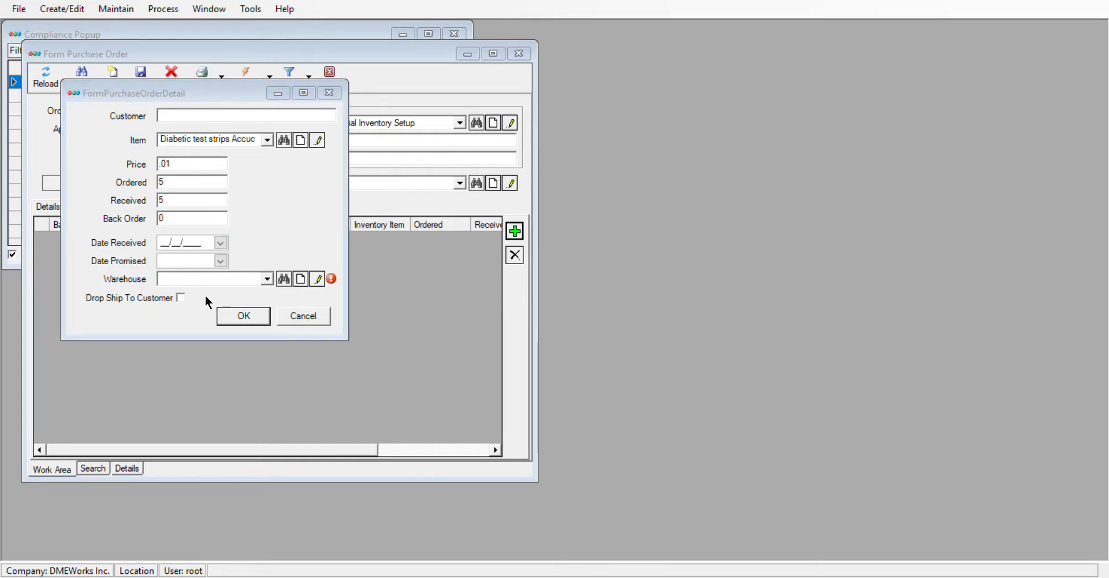
{"action": "left_click", "coordinate": [193, 299]}
{"action": "left_click", "coordinate": [269, 282]}
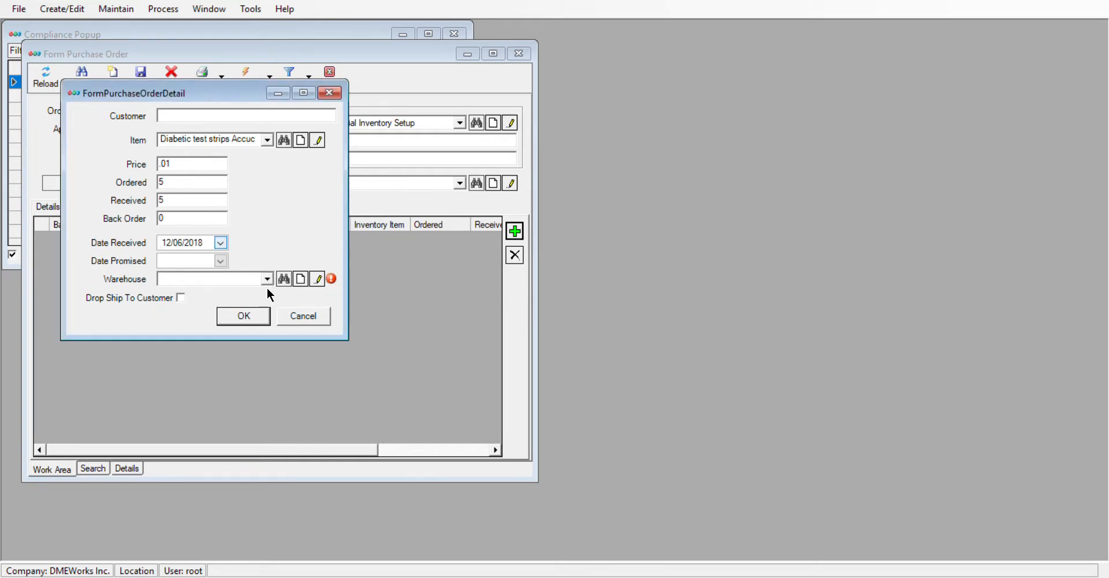
{"action": "left_click", "coordinate": [241, 313]}
{"action": "left_click", "coordinate": [255, 320]}
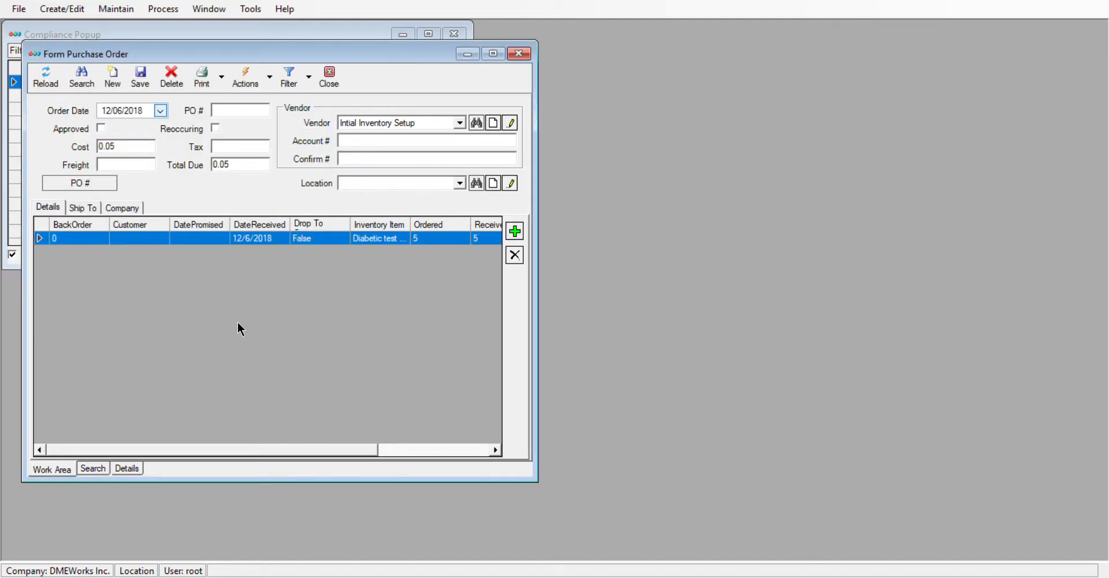
Step: Add an order line for STANDARD WHEELCHAIR with price 150, 2 ordered and 2 received
{"action": "left_click", "coordinate": [515, 234]}
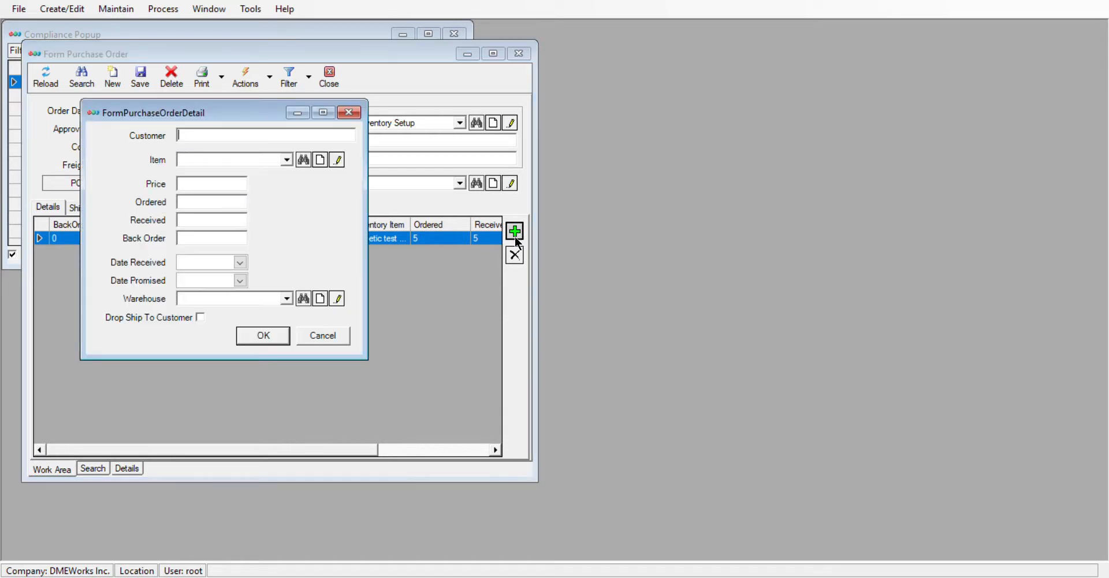
{"action": "left_click", "coordinate": [303, 160]}
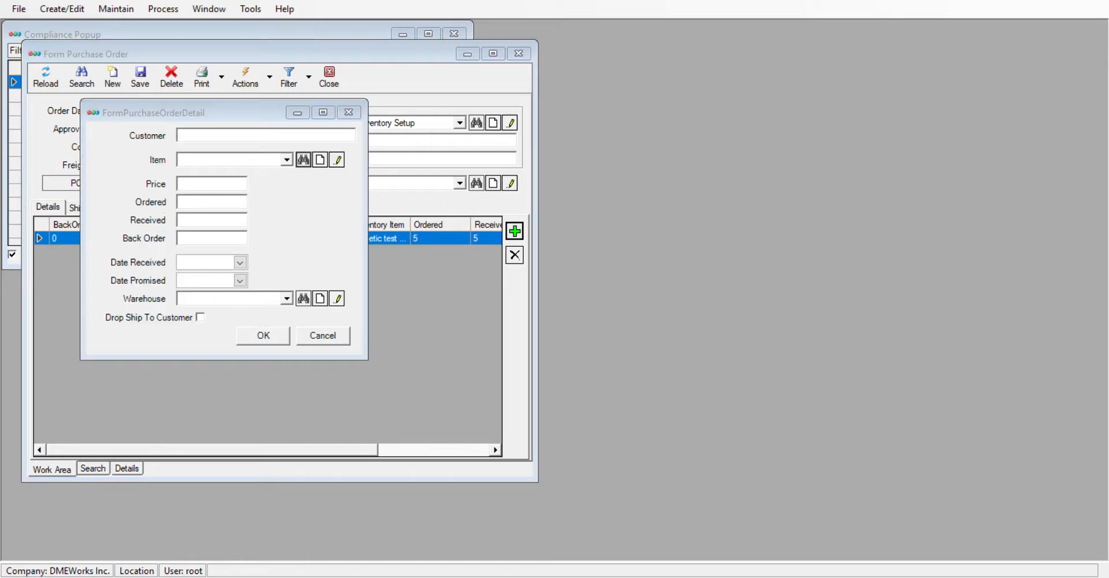
{"action": "left_click", "coordinate": [622, 393]}
{"action": "left_click_drag", "start_coordinate": [202, 186], "coordinate": [139, 181]}
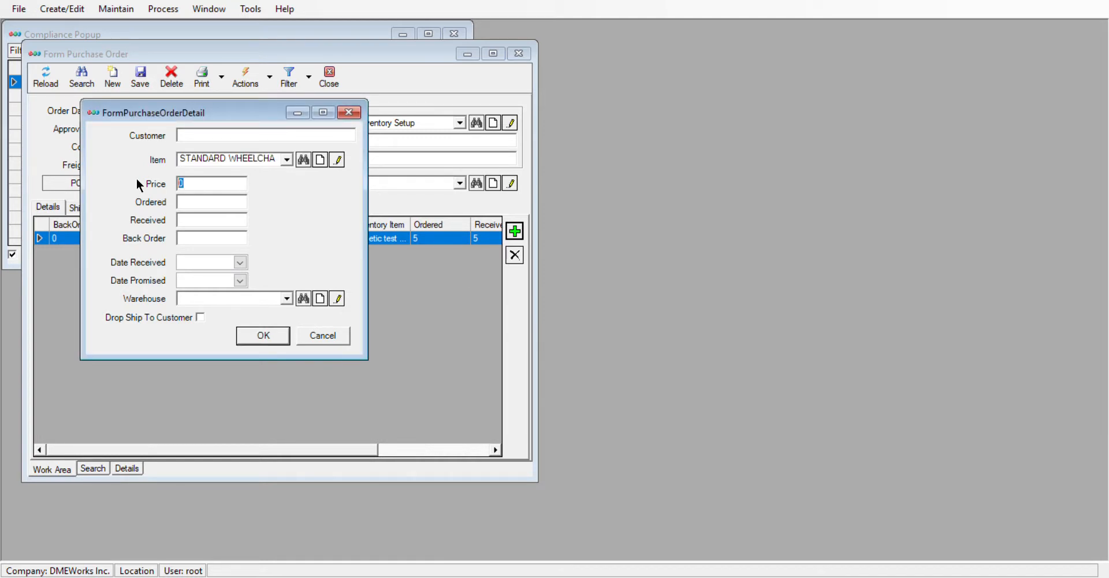
{"action": "type", "text": "150"}
{"action": "key", "text": "Tab"}
{"action": "type", "text": "2"}
{"action": "key", "text": "Tab"}
{"action": "type", "text": "2"}
Step: Check the Serialized setting in the standard wheelchair's inventory item record and close the record
{"action": "left_click", "coordinate": [337, 161]}
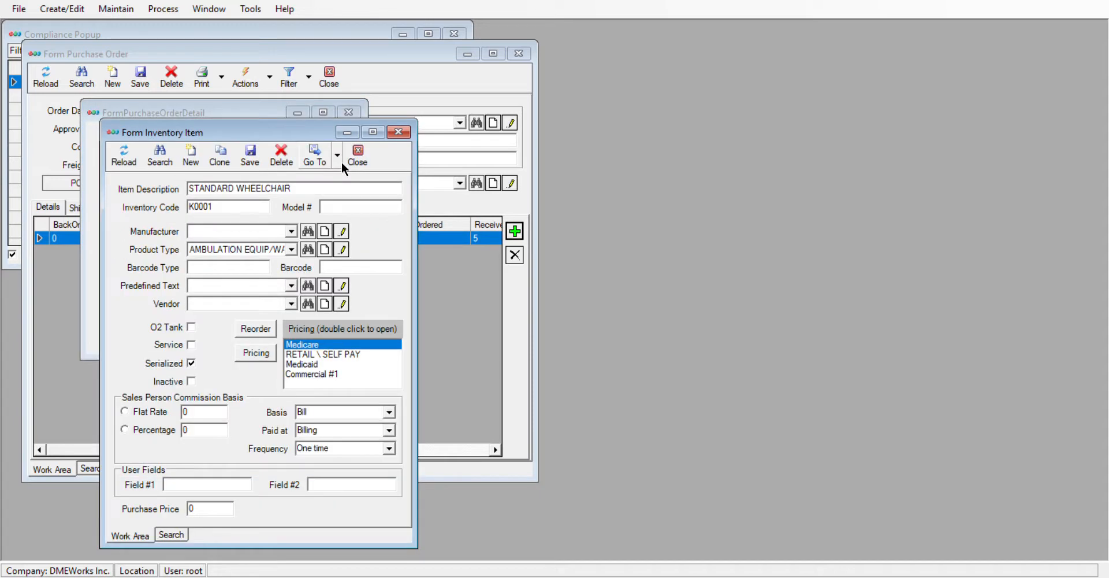
{"action": "left_click", "coordinate": [191, 363]}
{"action": "left_click_drag", "start_coordinate": [155, 132], "coordinate": [393, 120]}
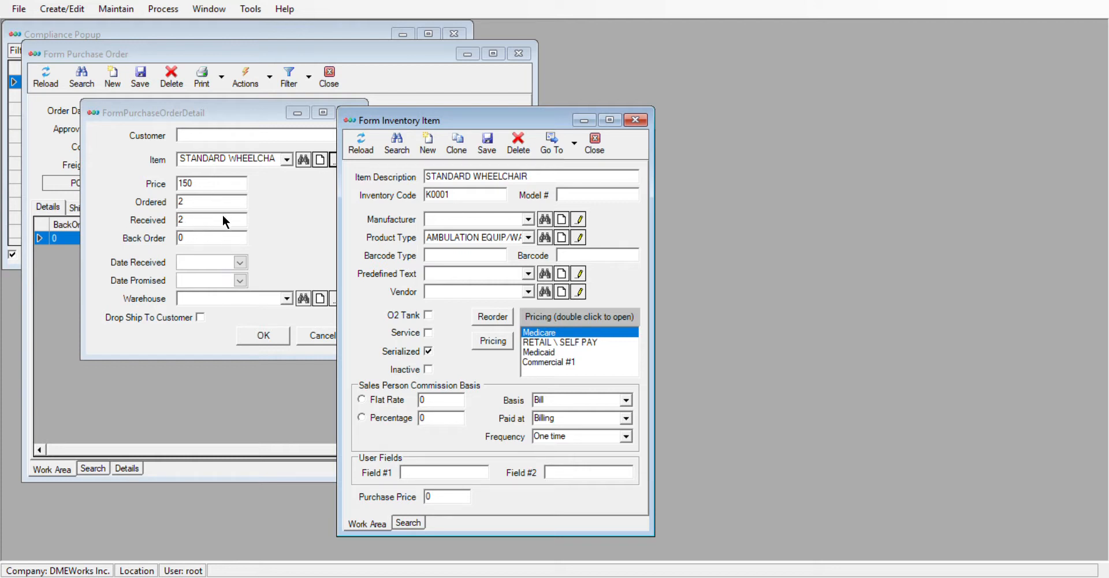
{"action": "left_click", "coordinate": [595, 144]}
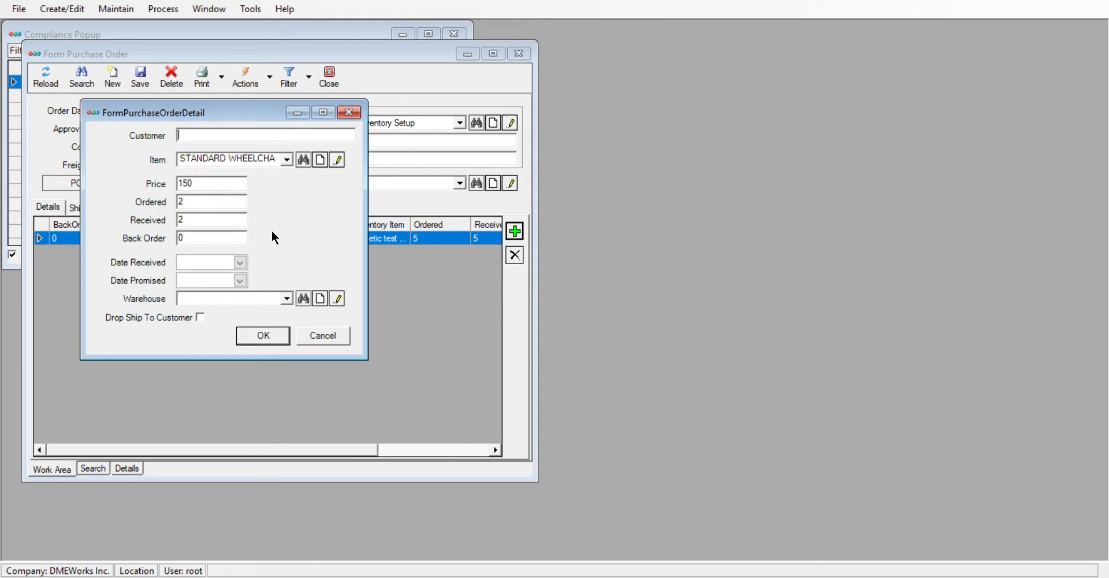
Step: Set the wheelchair line's received date to 12/06/2018 and its warehouse to Warehouse #1, then confirm the line
{"action": "left_click", "coordinate": [240, 262]}
{"action": "left_click", "coordinate": [215, 329]}
{"action": "left_click", "coordinate": [286, 298]}
{"action": "left_click", "coordinate": [263, 337]}
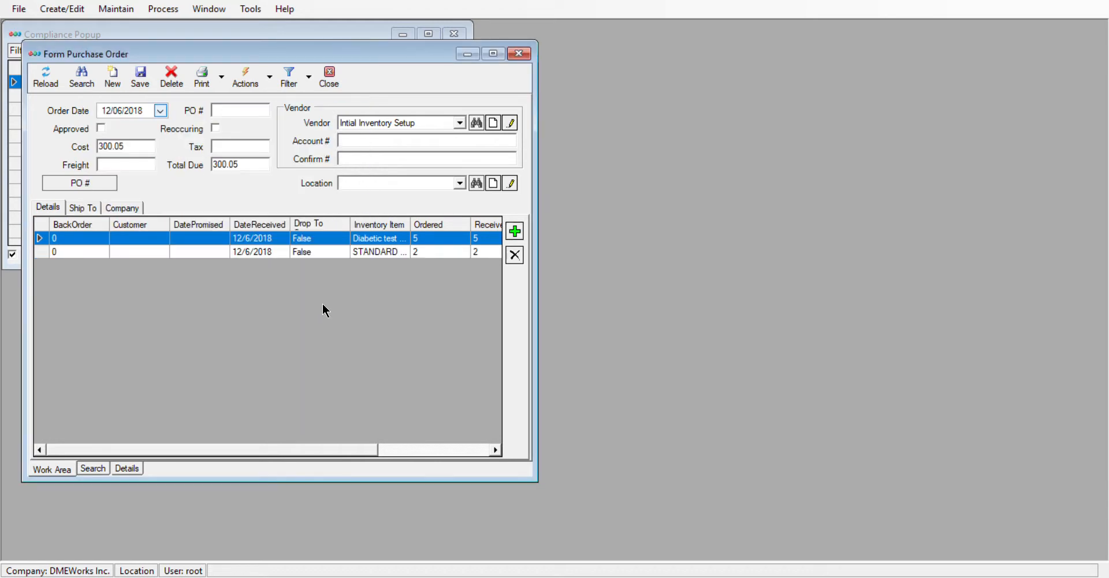
Step: Clear the Serialized option in the Diabetic test strips Accucheck item record, save it and return to the purchase order
{"action": "double_click", "coordinate": [353, 240]}
{"action": "left_click", "coordinate": [372, 202]}
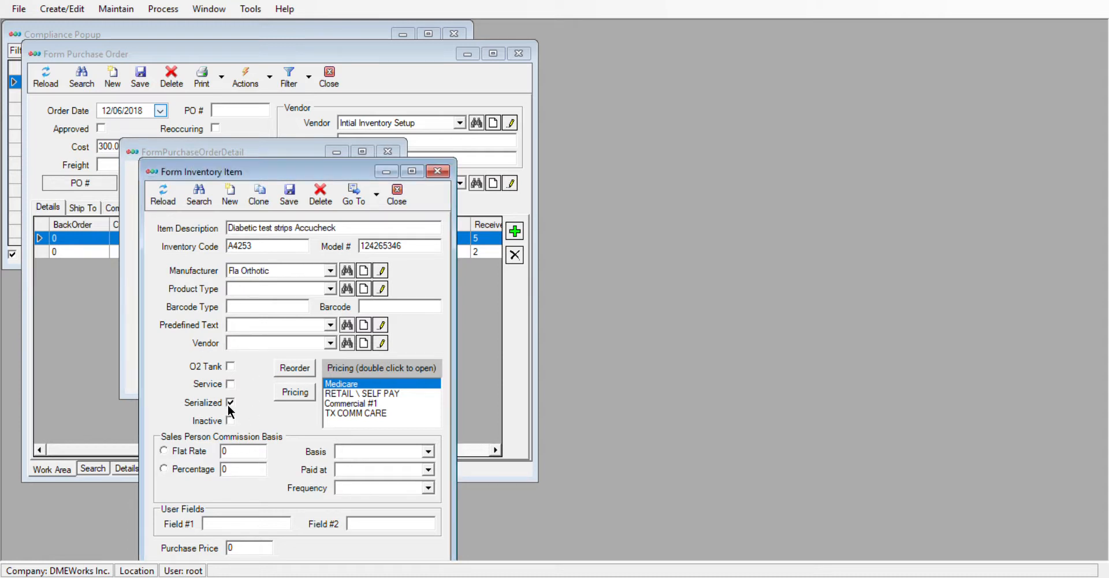
{"action": "left_click", "coordinate": [285, 197]}
{"action": "left_click", "coordinate": [434, 171]}
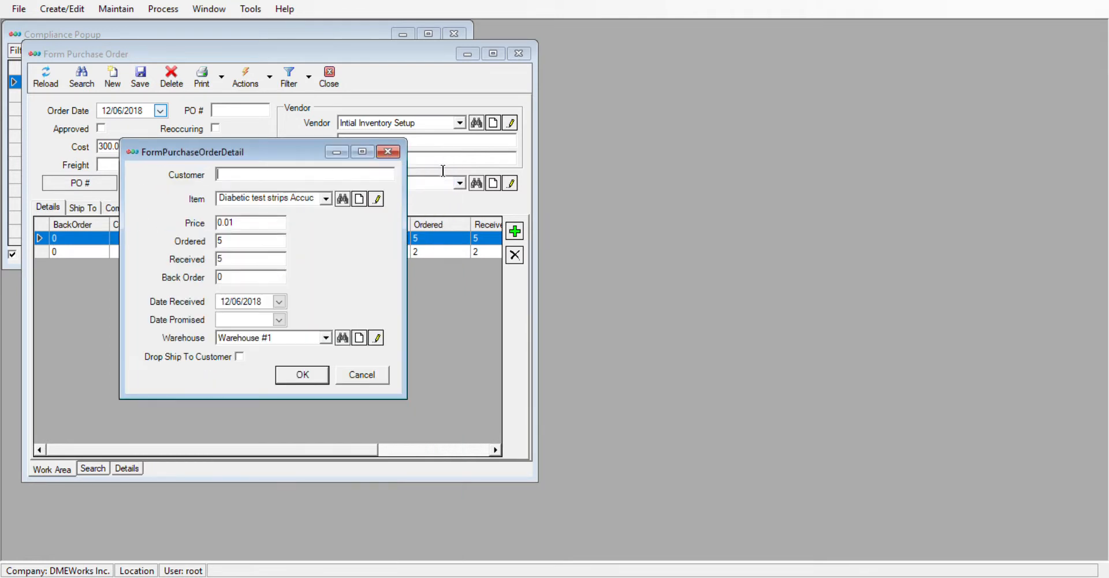
{"action": "left_click", "coordinate": [311, 380]}
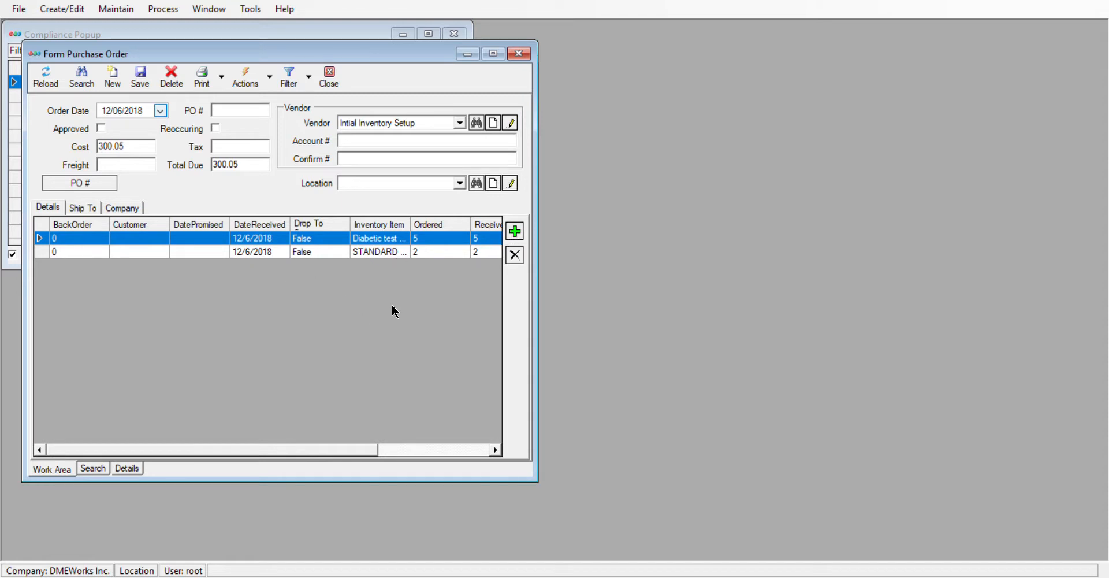
{"action": "left_click", "coordinate": [515, 232]}
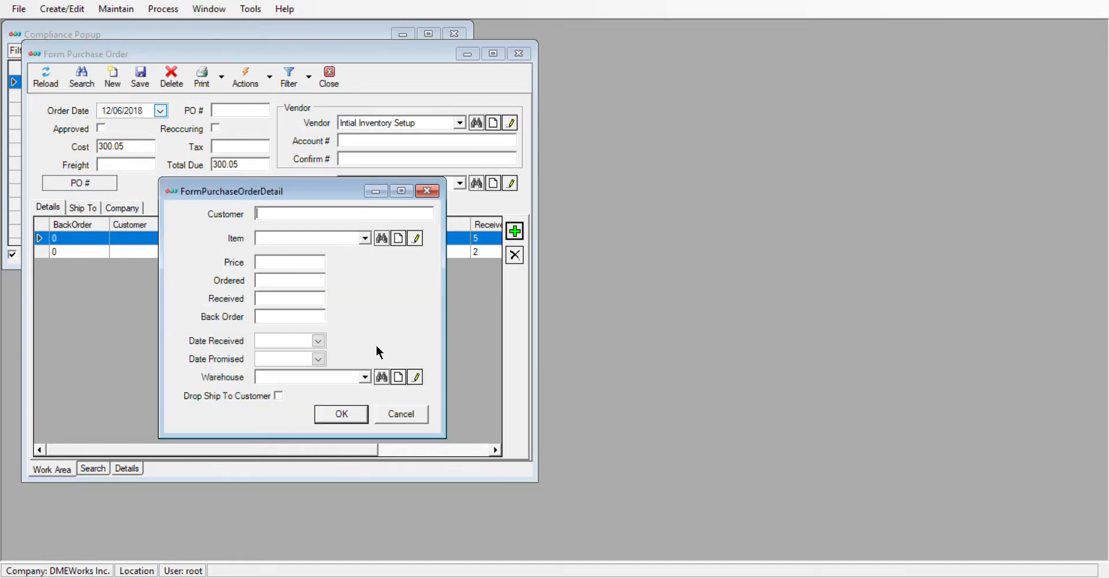
{"action": "left_click", "coordinate": [381, 238]}
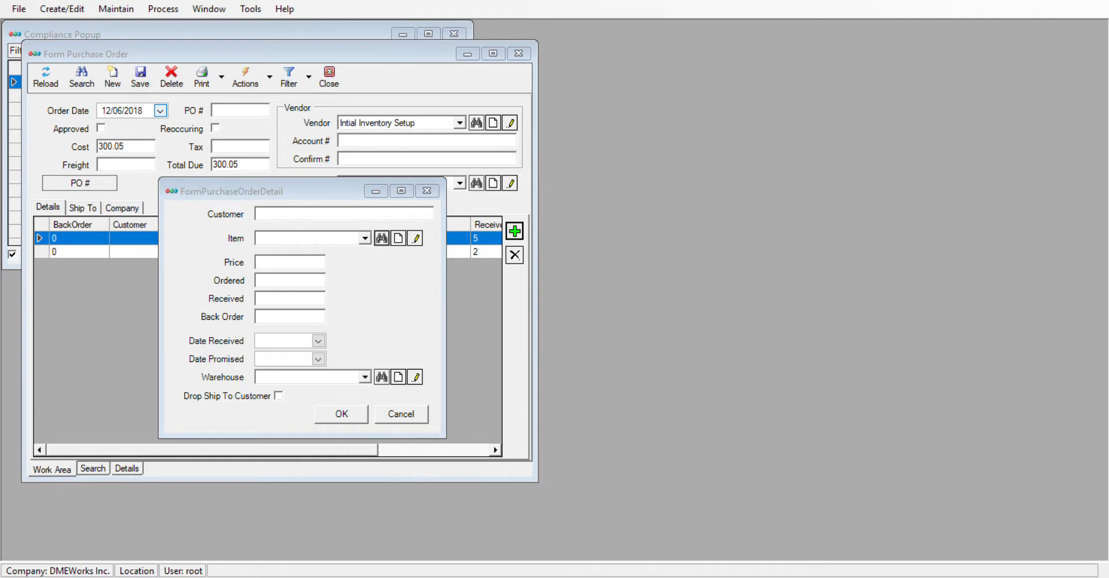
{"action": "left_click", "coordinate": [683, 382]}
{"action": "left_click", "coordinate": [398, 239]}
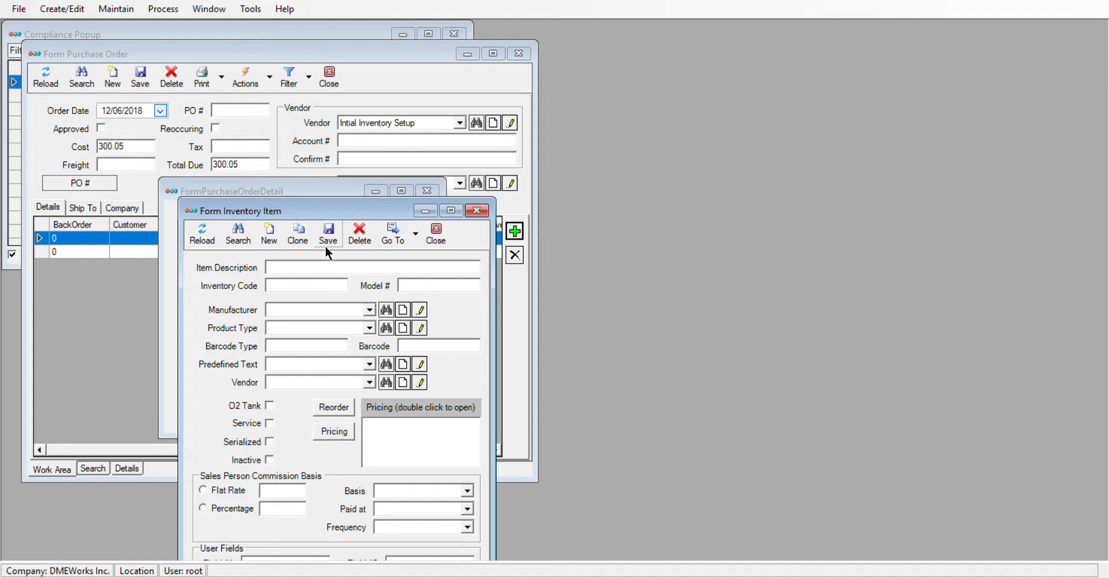
{"action": "left_click", "coordinate": [435, 236]}
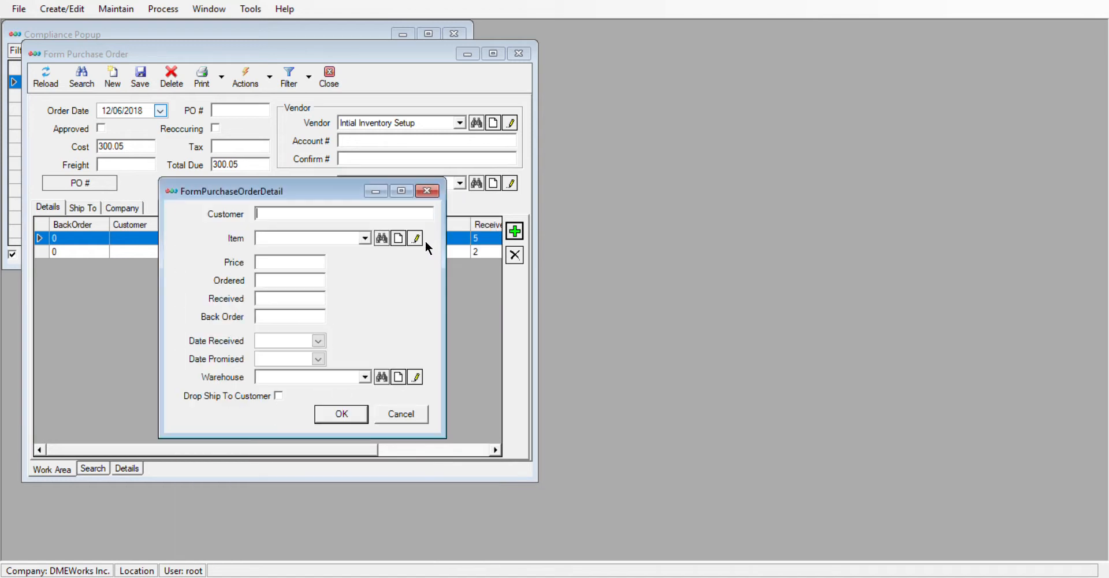
{"action": "left_click", "coordinate": [404, 415]}
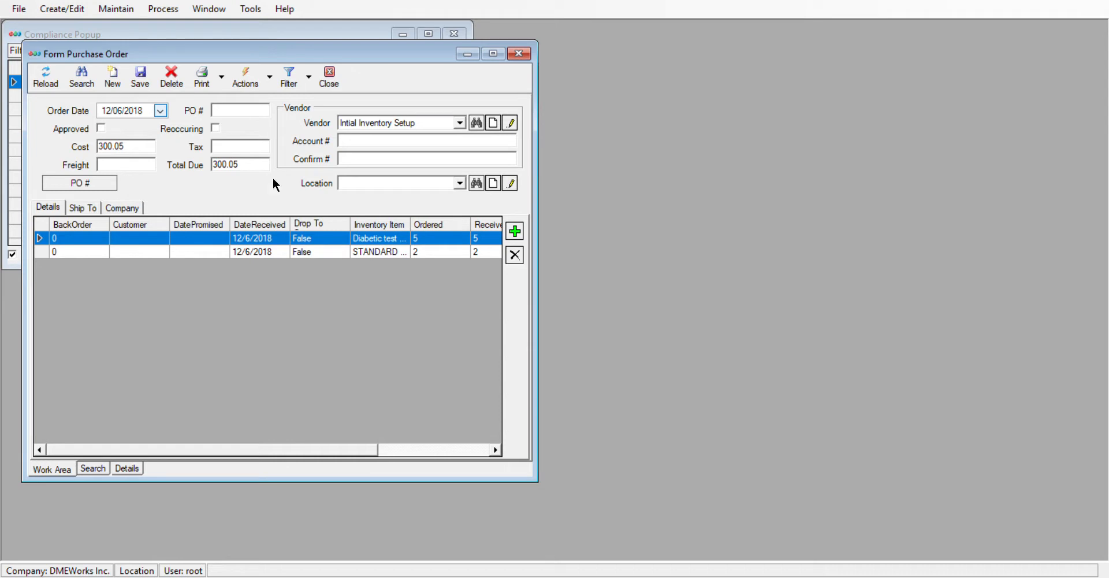
Step: Mark the purchase order as approved and save it
{"action": "left_click", "coordinate": [102, 128]}
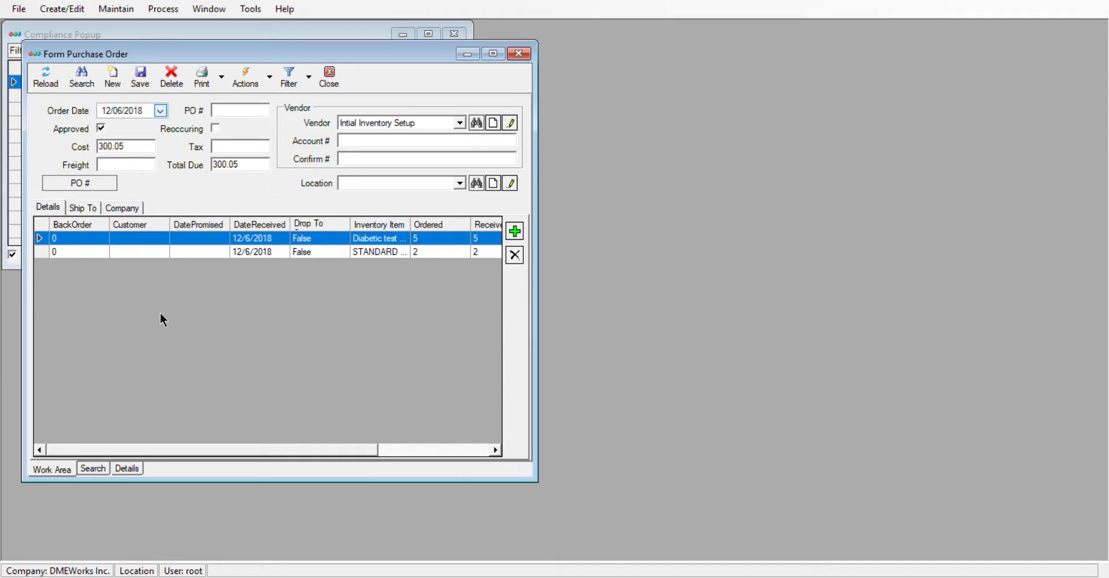
{"action": "left_click", "coordinate": [147, 81]}
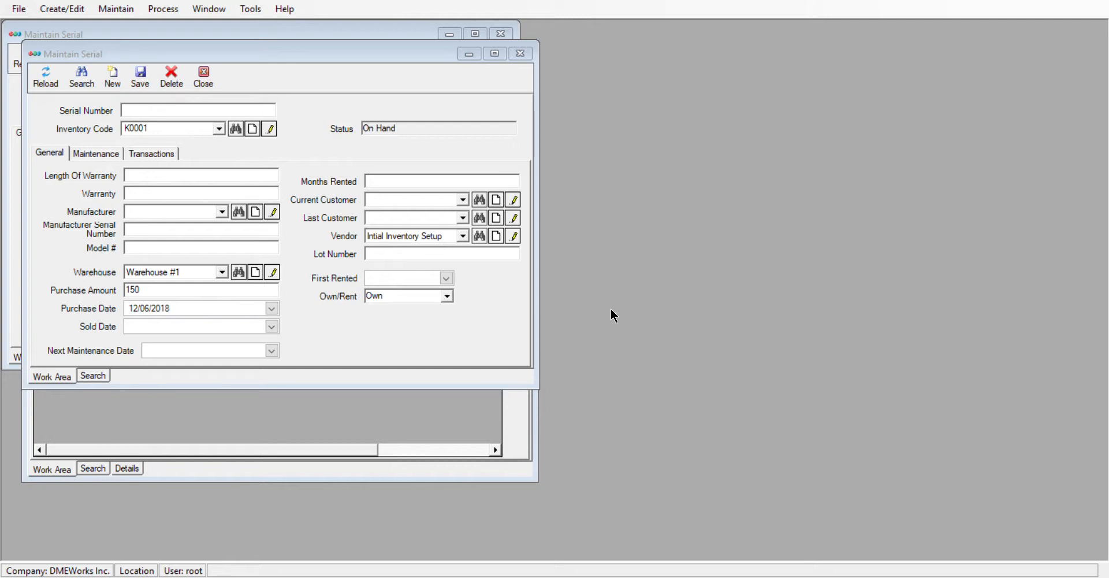
{"action": "left_click", "coordinate": [607, 342]}
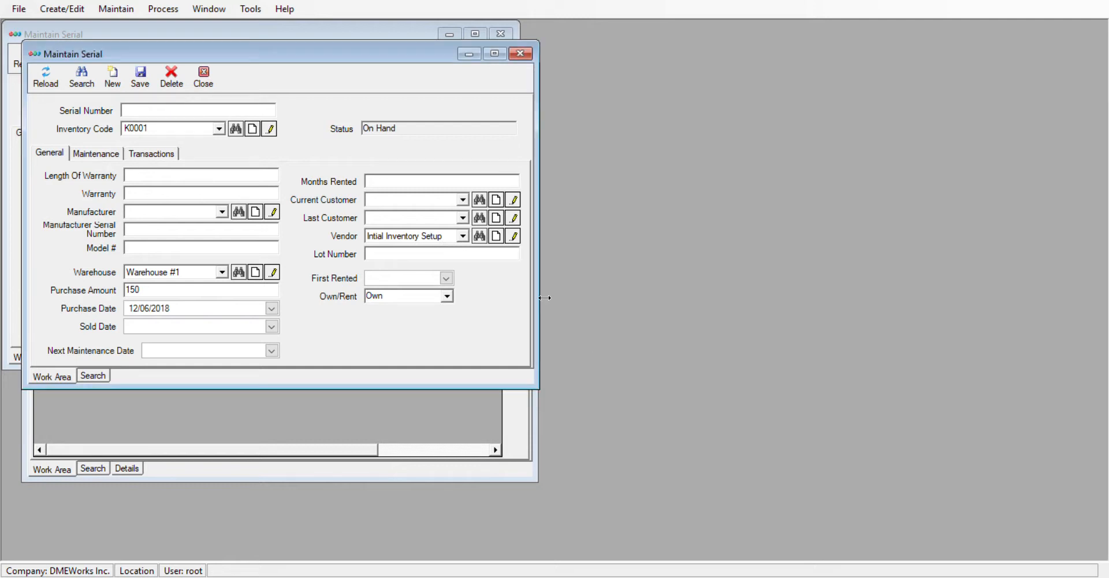
Step: Close the front wheelchair serial record without entering a serial number
{"action": "left_click", "coordinate": [447, 278]}
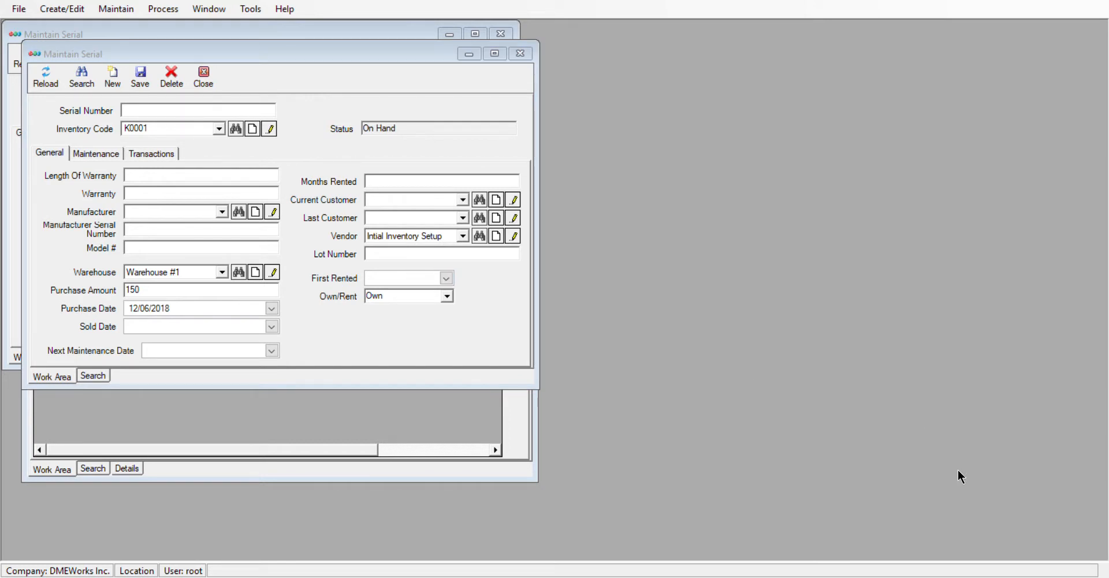
{"action": "left_click", "coordinate": [496, 168]}
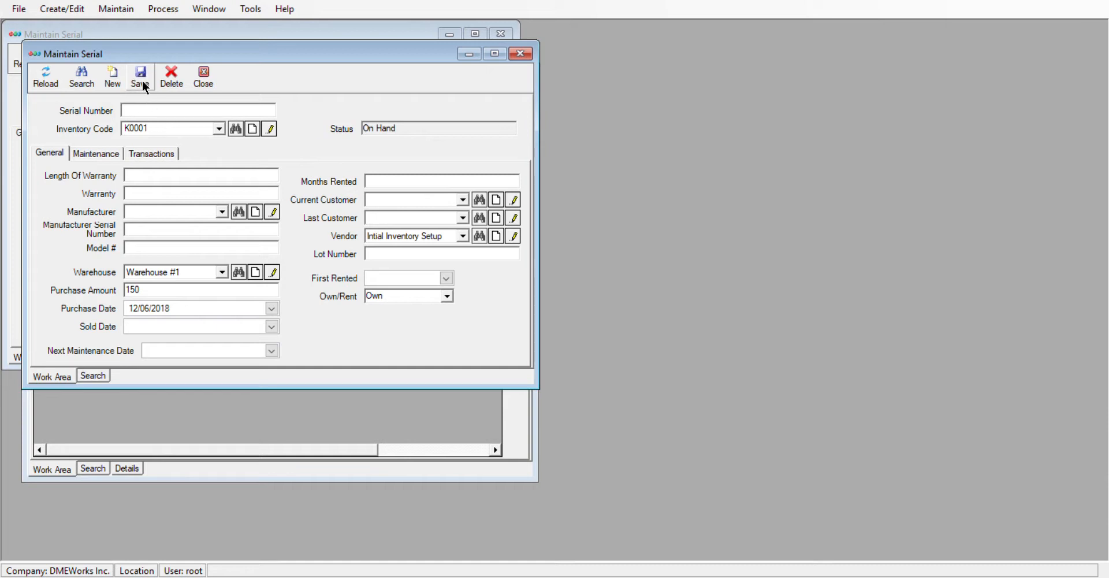
{"action": "left_click", "coordinate": [198, 83]}
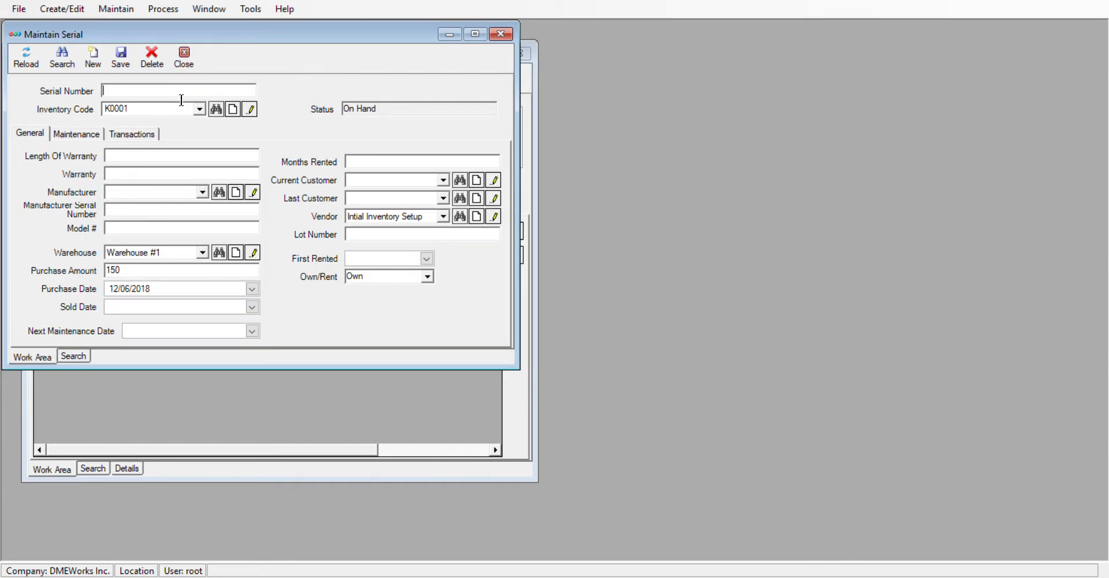
Step: Assign serial number 1234 to the remaining K0001 wheelchair record, save it and close it
{"action": "type", "text": "1234"}
{"action": "left_click", "coordinate": [122, 57]}
{"action": "left_click", "coordinate": [183, 60]}
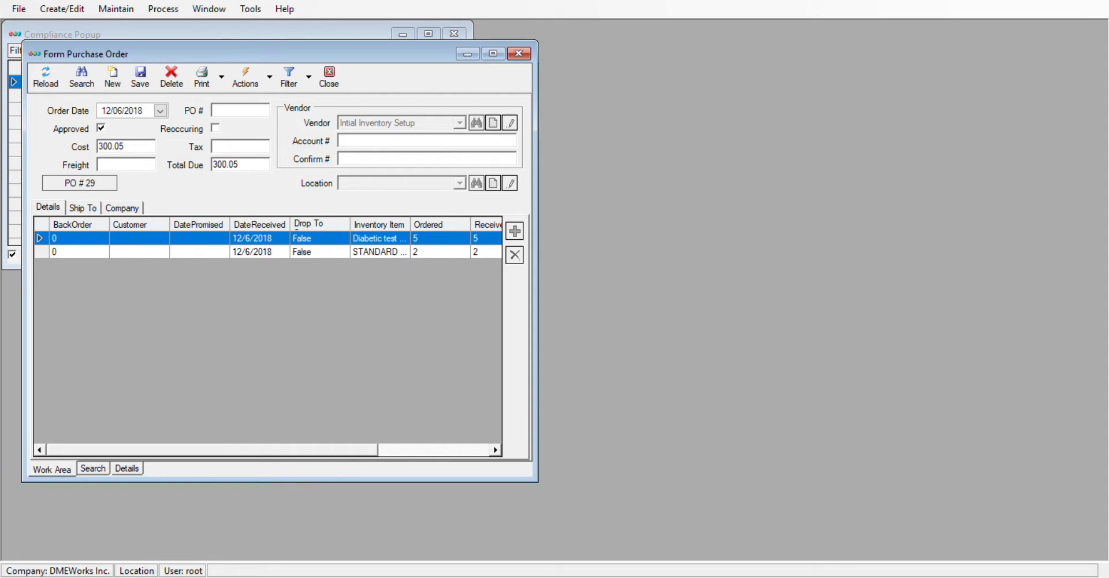
Step: Open the inventory overview and list the stock of Warehouse #1
{"action": "left_click", "coordinate": [127, 10]}
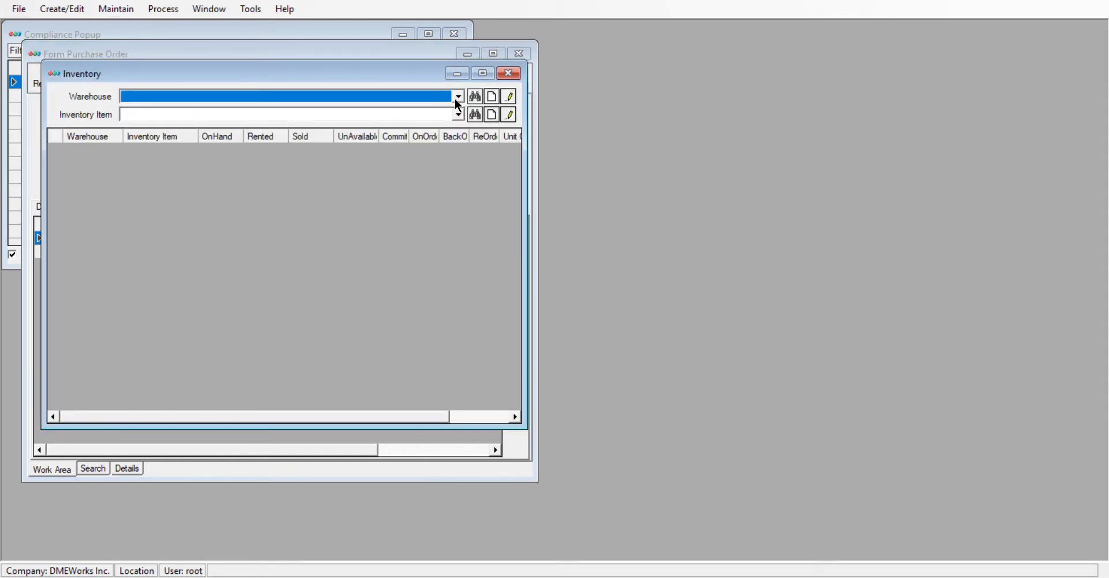
{"action": "left_click", "coordinate": [458, 100]}
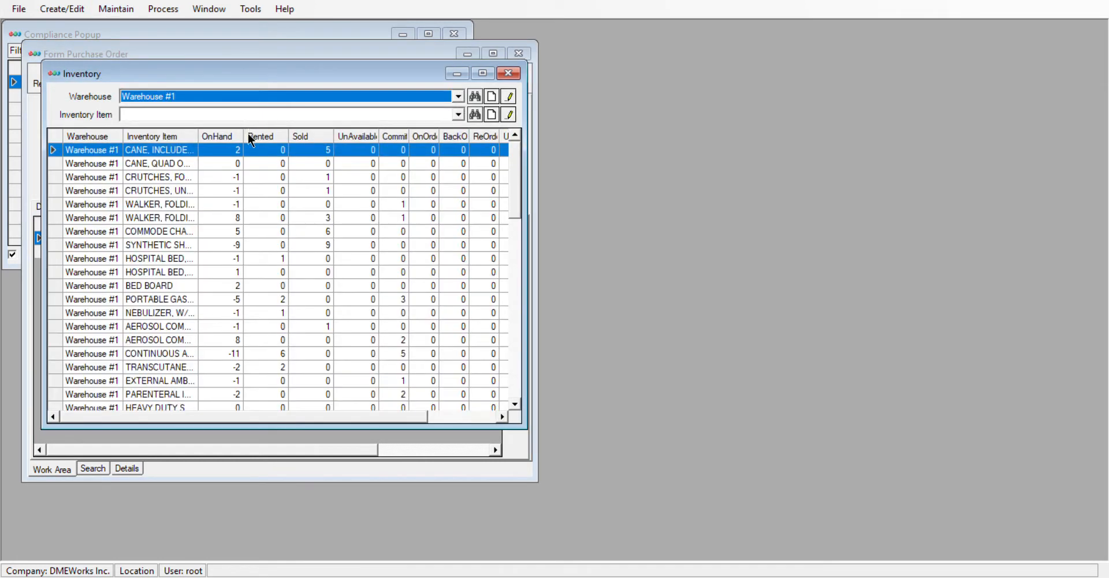
Step: Filter the Warehouse #1 stock to Diabetic test strips Accucheck and review the item's inventory transactions, closing both windows when done
{"action": "left_click", "coordinate": [475, 114]}
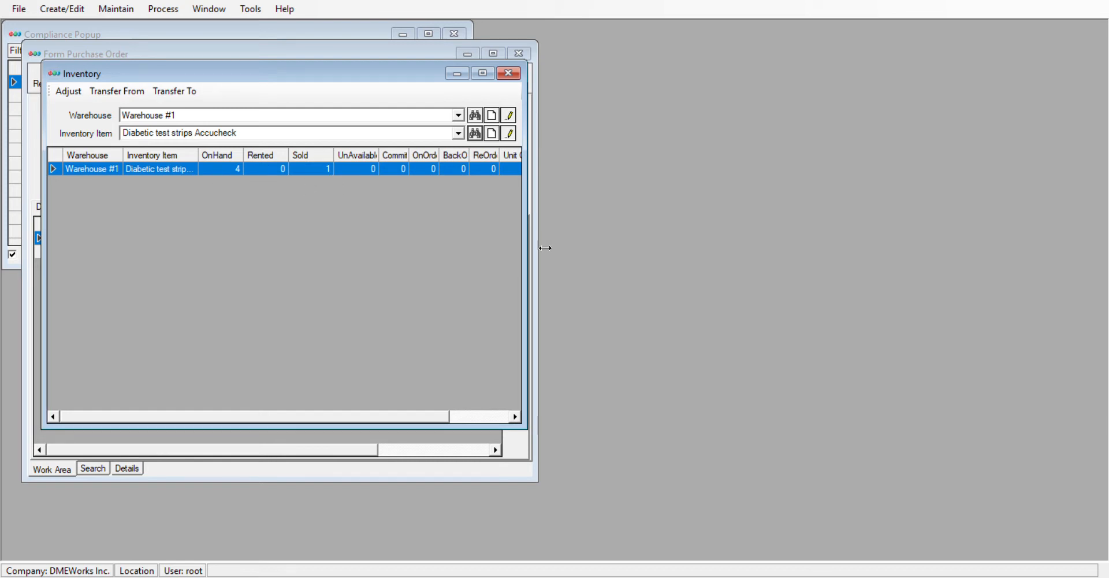
{"action": "left_click_drag", "start_coordinate": [528, 251], "coordinate": [897, 220]}
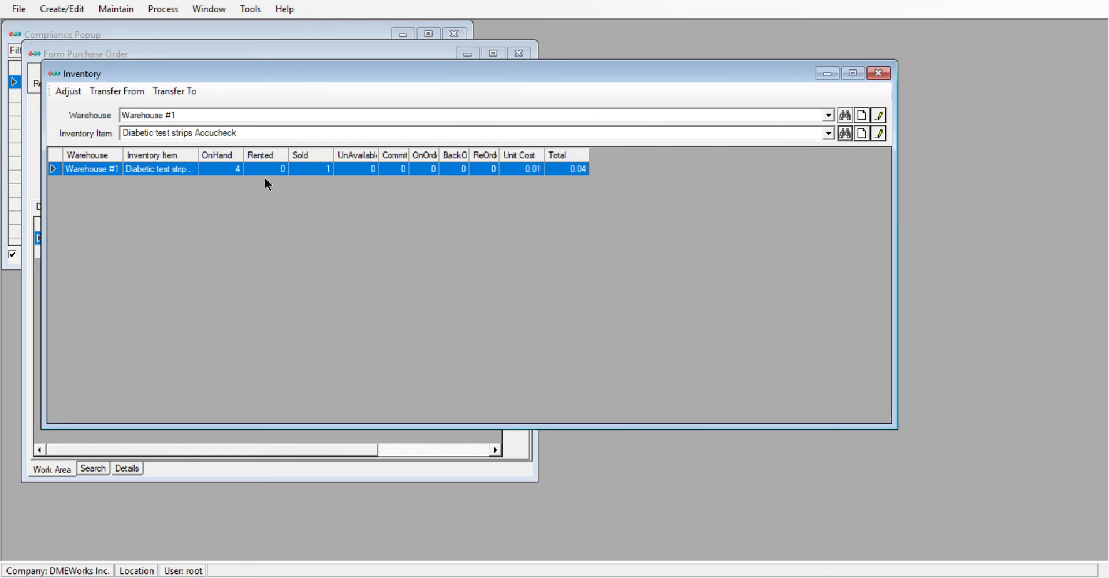
{"action": "double_click", "coordinate": [113, 173]}
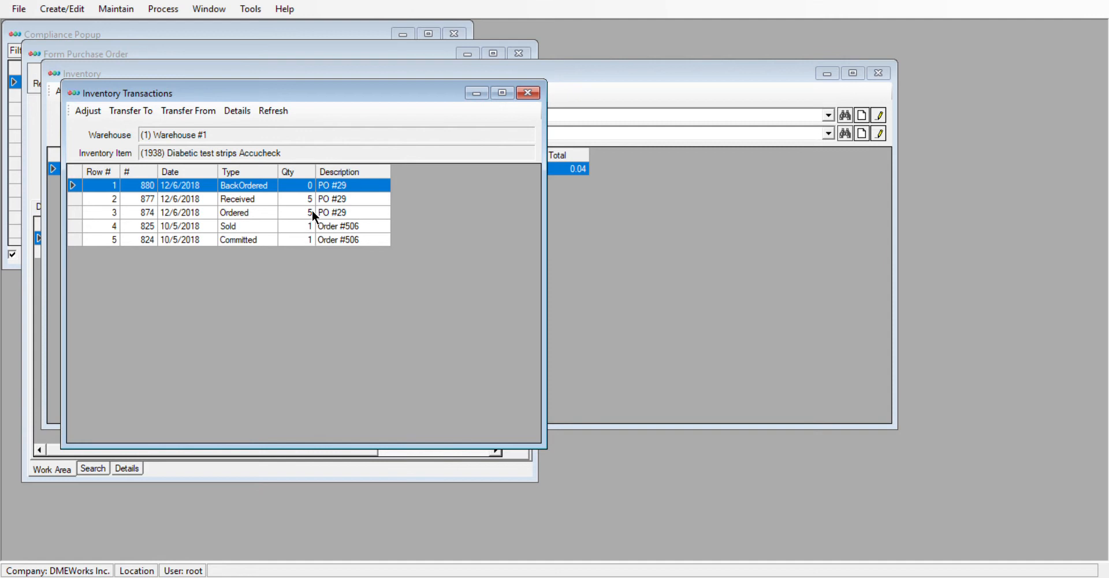
{"action": "left_click_drag", "start_coordinate": [325, 103], "coordinate": [684, 84]}
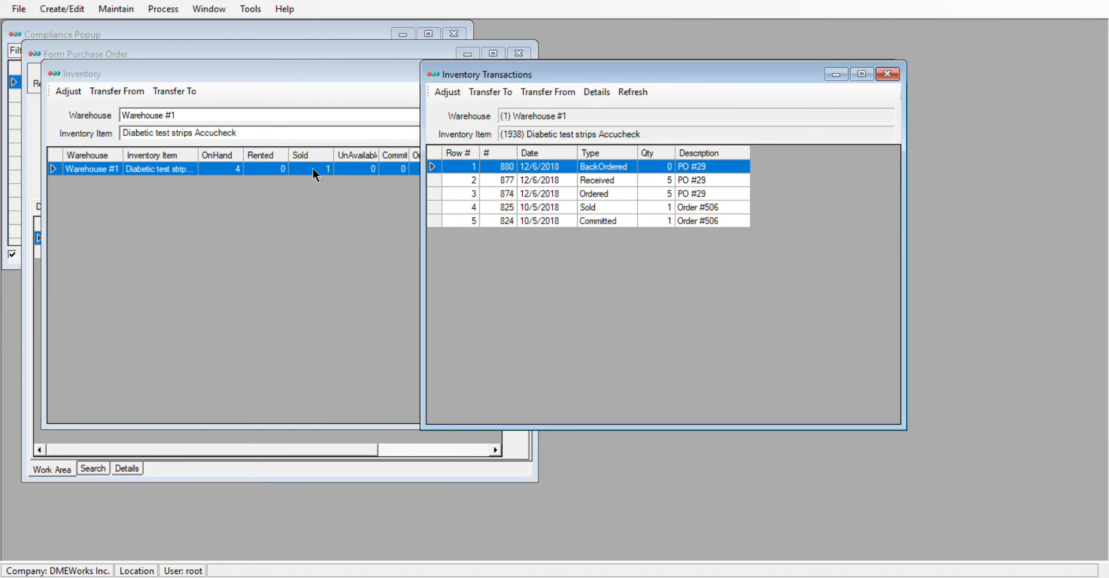
{"action": "left_click", "coordinate": [884, 75]}
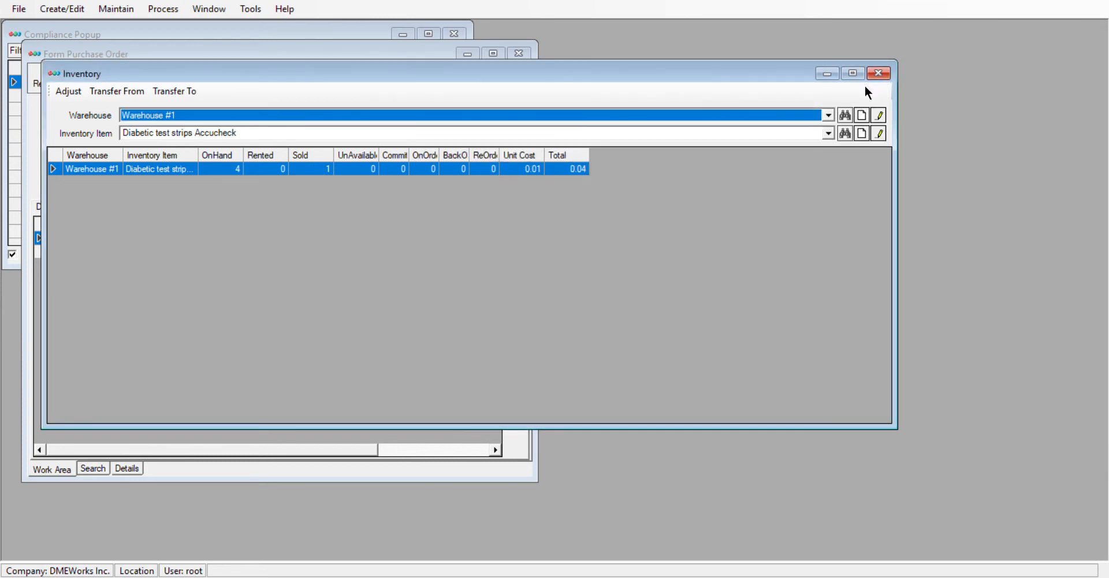
{"action": "left_click", "coordinate": [876, 80]}
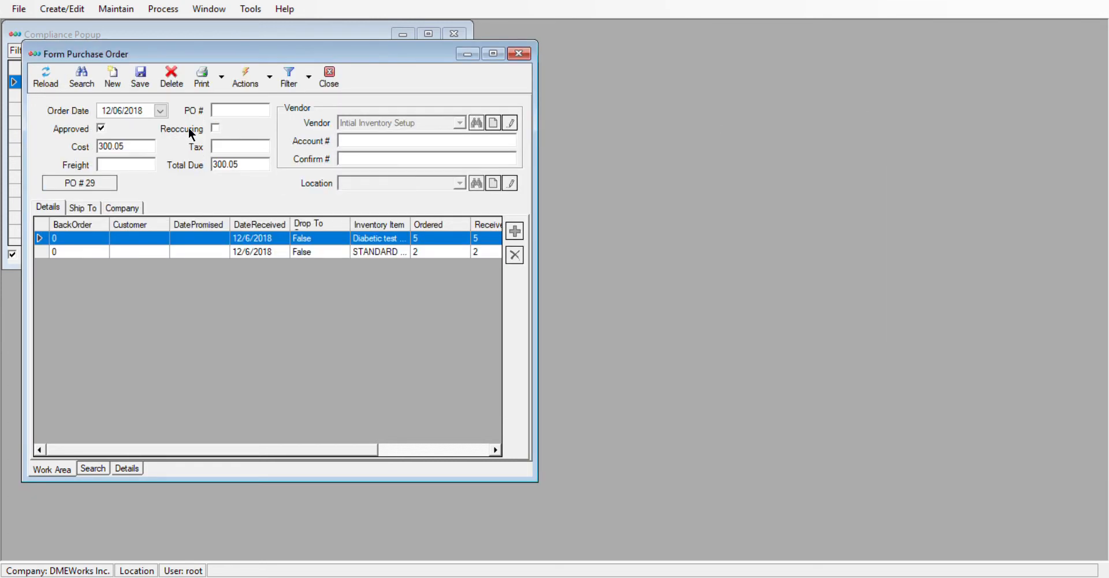
Step: Reopen the inventory overview and show the Warehouse #1 stock of the STANDARD WHEELCHAIR item
{"action": "left_click", "coordinate": [118, 12]}
{"action": "left_click", "coordinate": [154, 247]}
{"action": "left_click", "coordinate": [496, 136]}
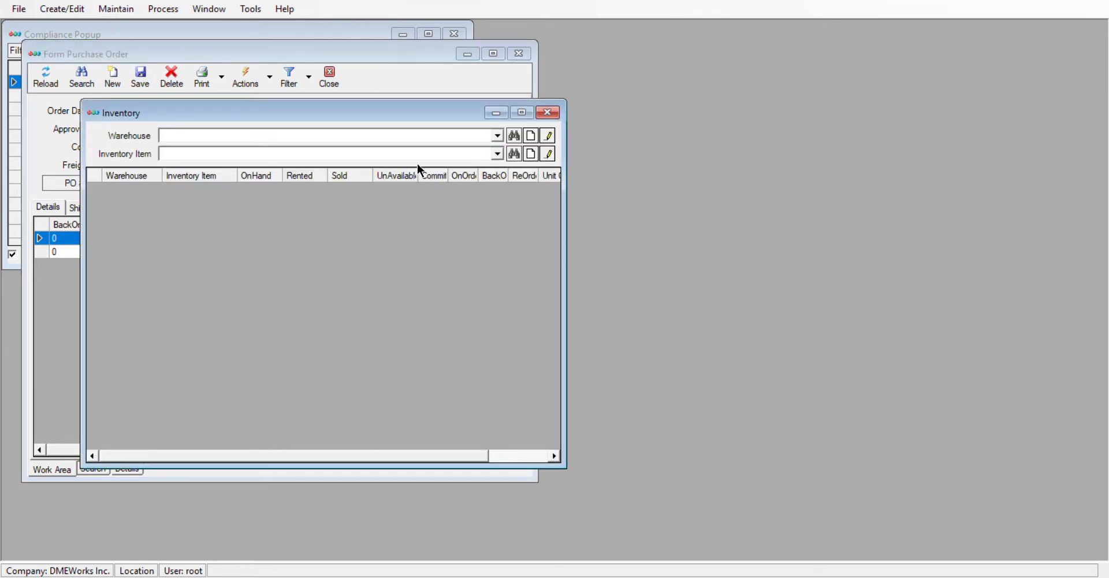
{"action": "left_click", "coordinate": [423, 180]}
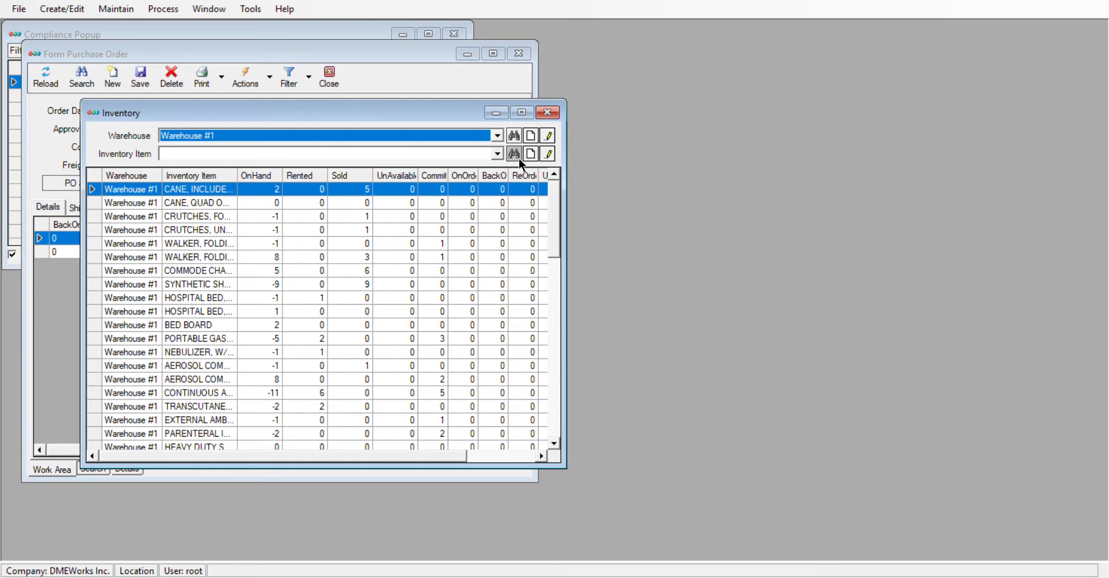
{"action": "left_click", "coordinate": [519, 159]}
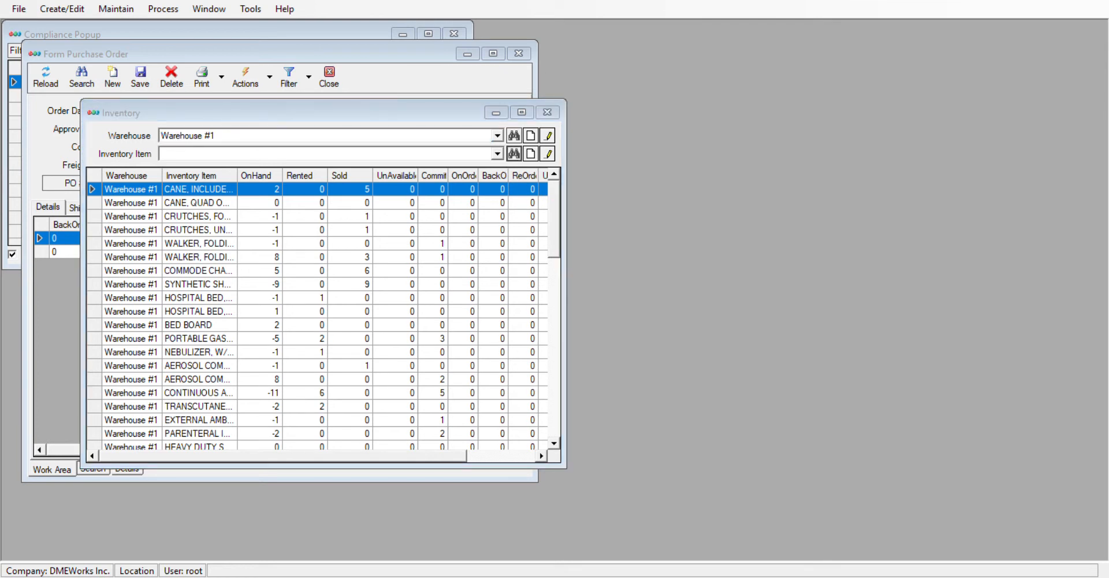
{"action": "left_click", "coordinate": [630, 379]}
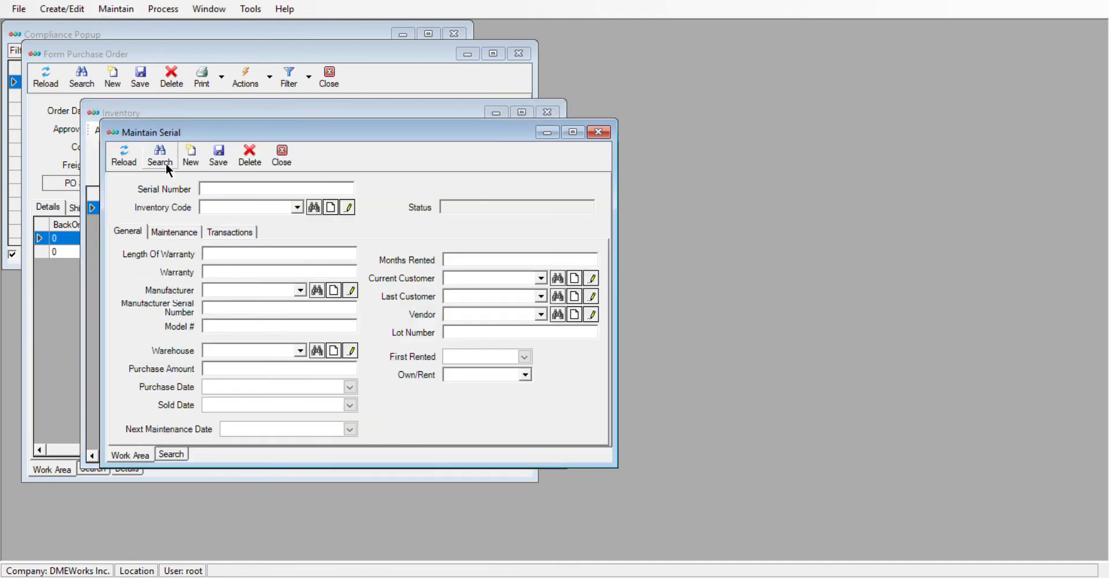
Step: Filter the serial records by k0001, view an on-hand wheelchair record without a serial number, and close the serial form
{"action": "left_click", "coordinate": [160, 156]}
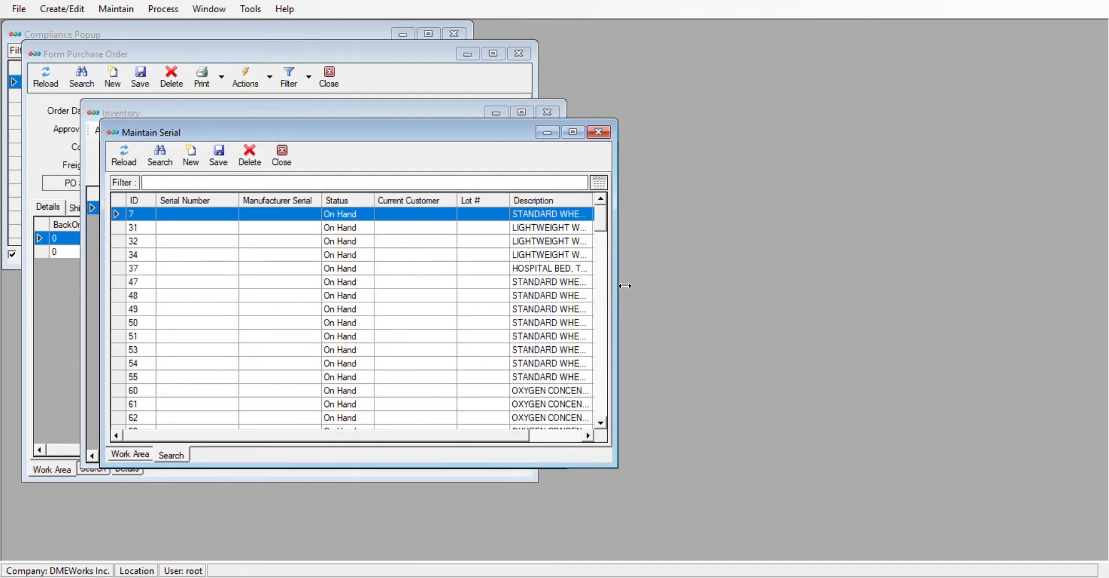
{"action": "left_click_drag", "start_coordinate": [625, 285], "coordinate": [879, 271]}
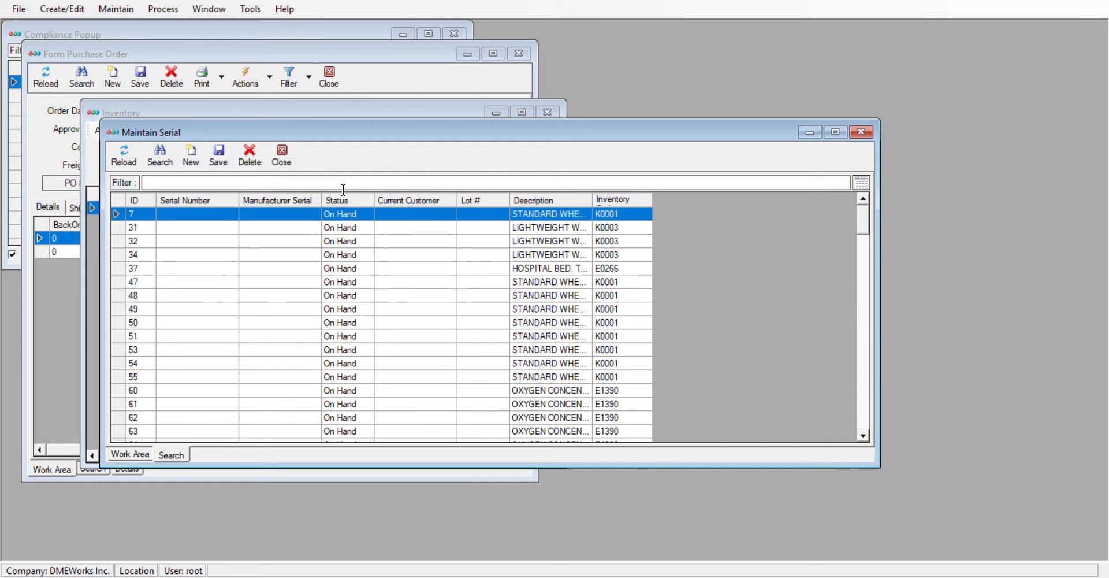
{"action": "type", "text": "k0001"}
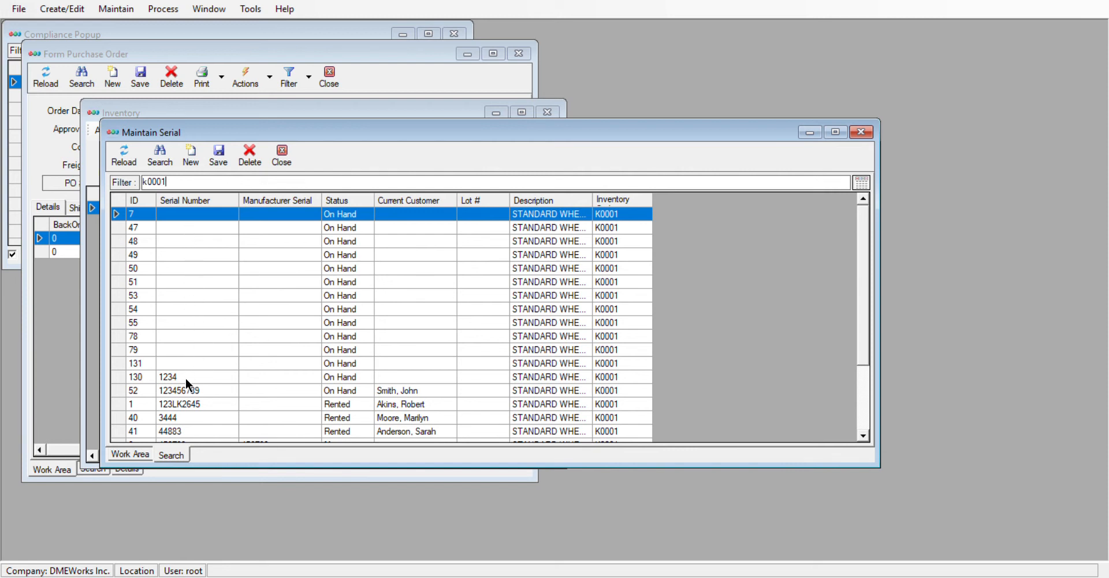
{"action": "double_click", "coordinate": [189, 324]}
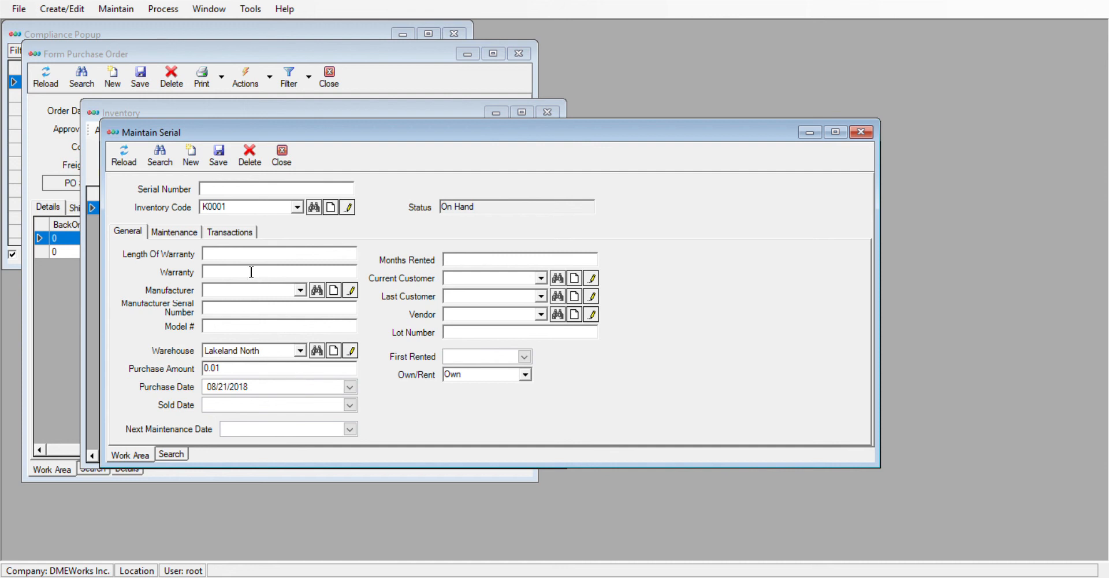
{"action": "left_click", "coordinate": [188, 162]}
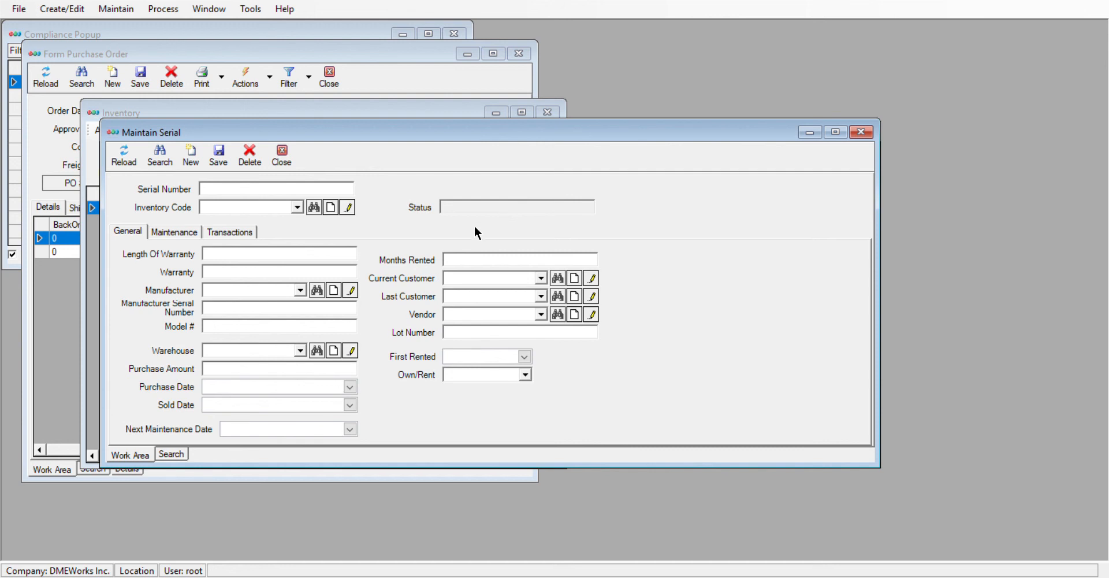
{"action": "left_click", "coordinate": [861, 132]}
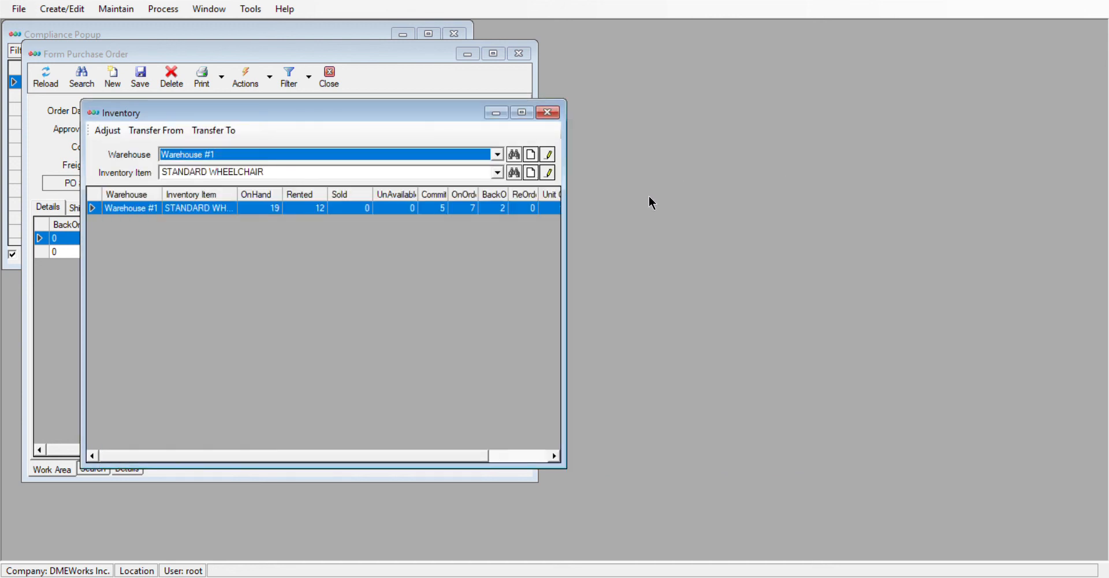
Step: Close the inventory overview and start a new blank purchase order
{"action": "left_click", "coordinate": [555, 115]}
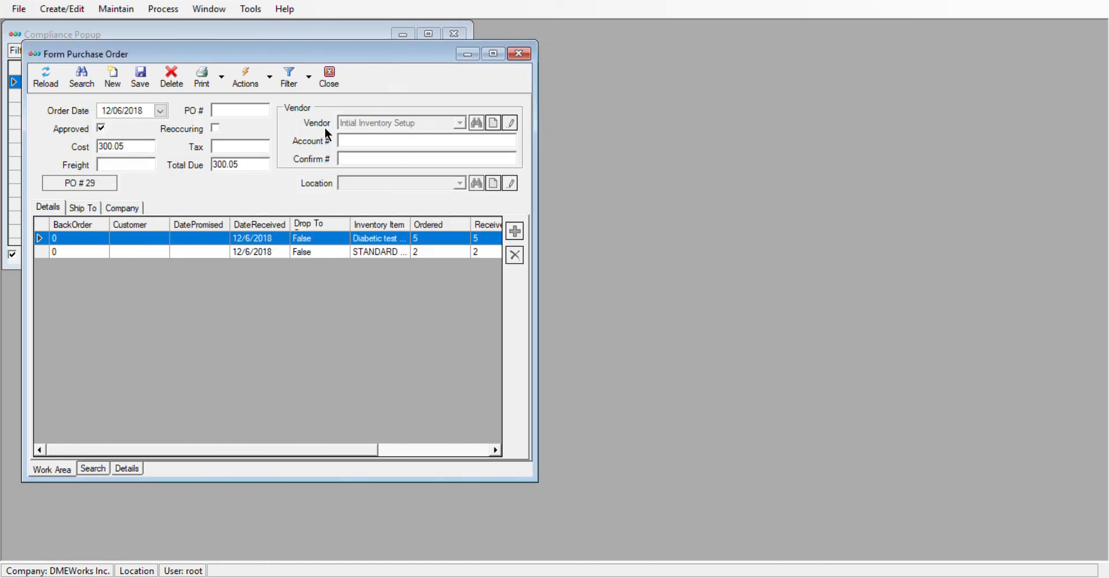
{"action": "left_click", "coordinate": [111, 81]}
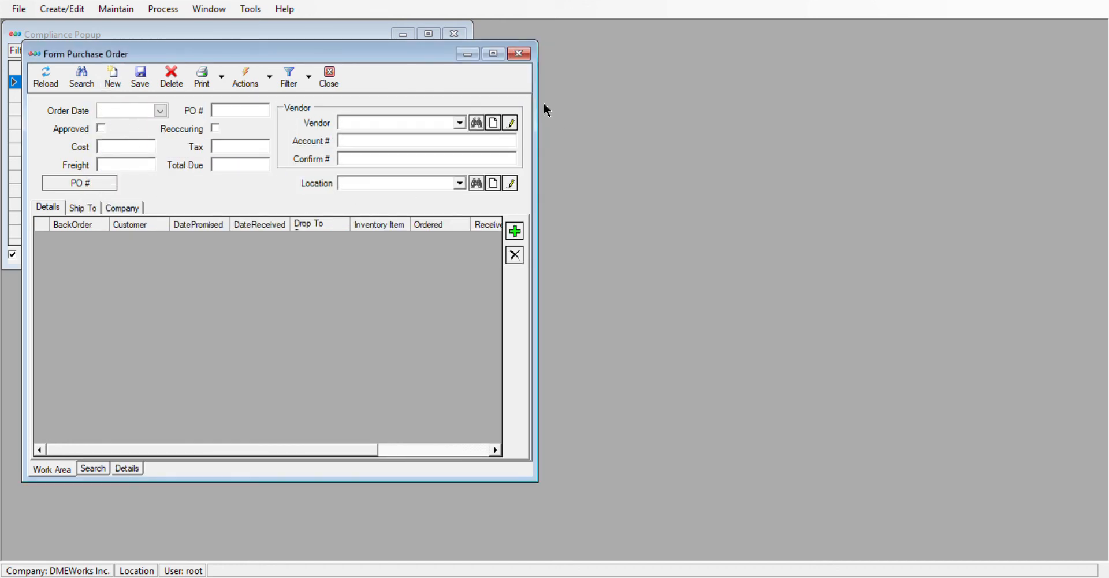